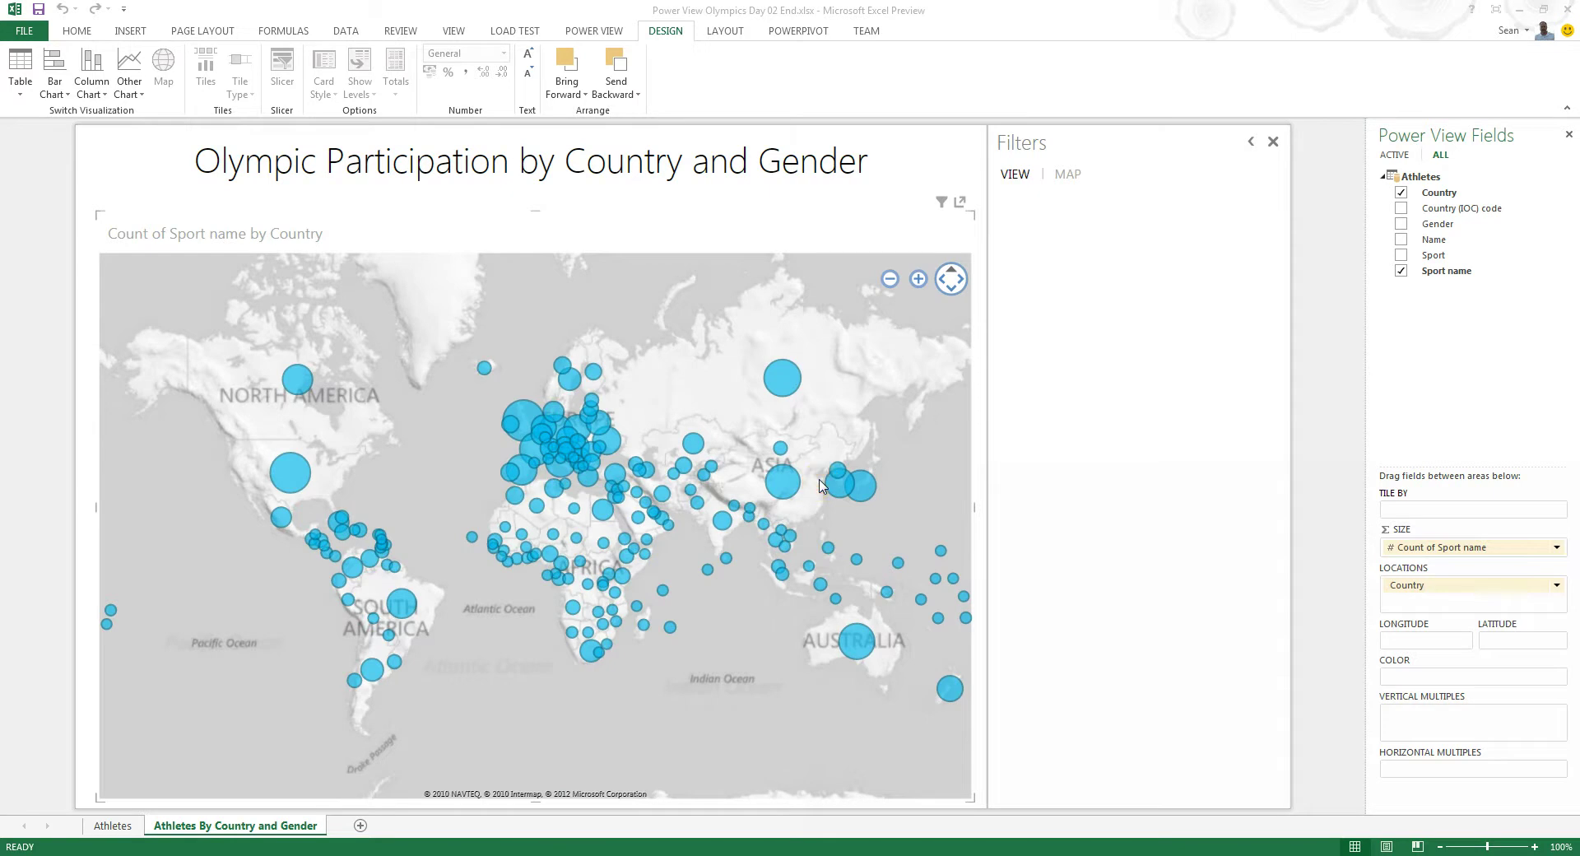
Examine the country participation bubbles on the world map, including the area around Europe and Africa
click(785, 347)
click(257, 453)
click(918, 279)
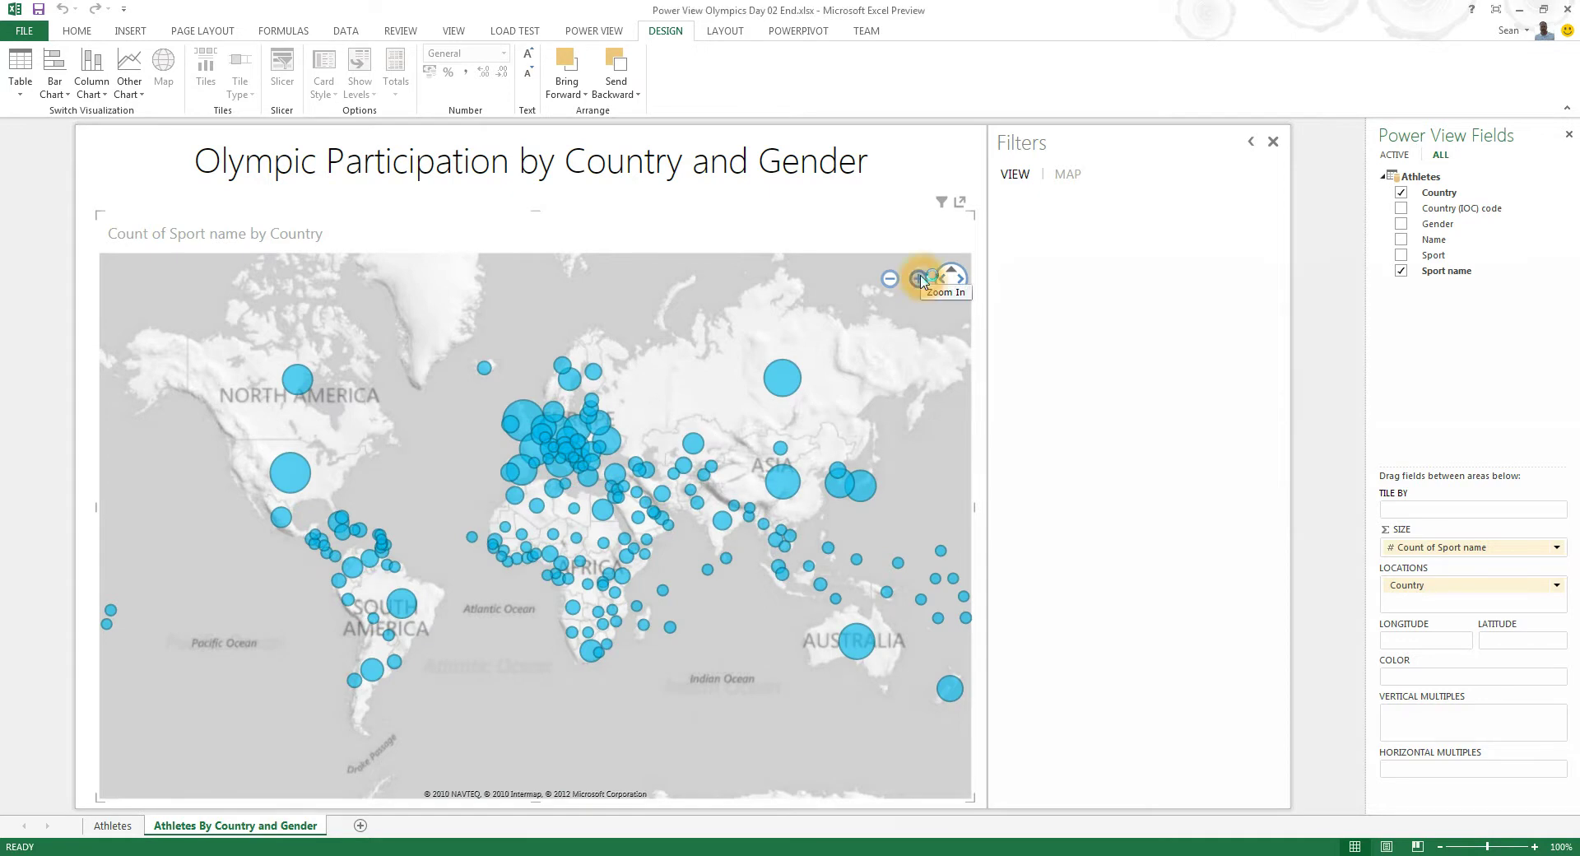
click(889, 279)
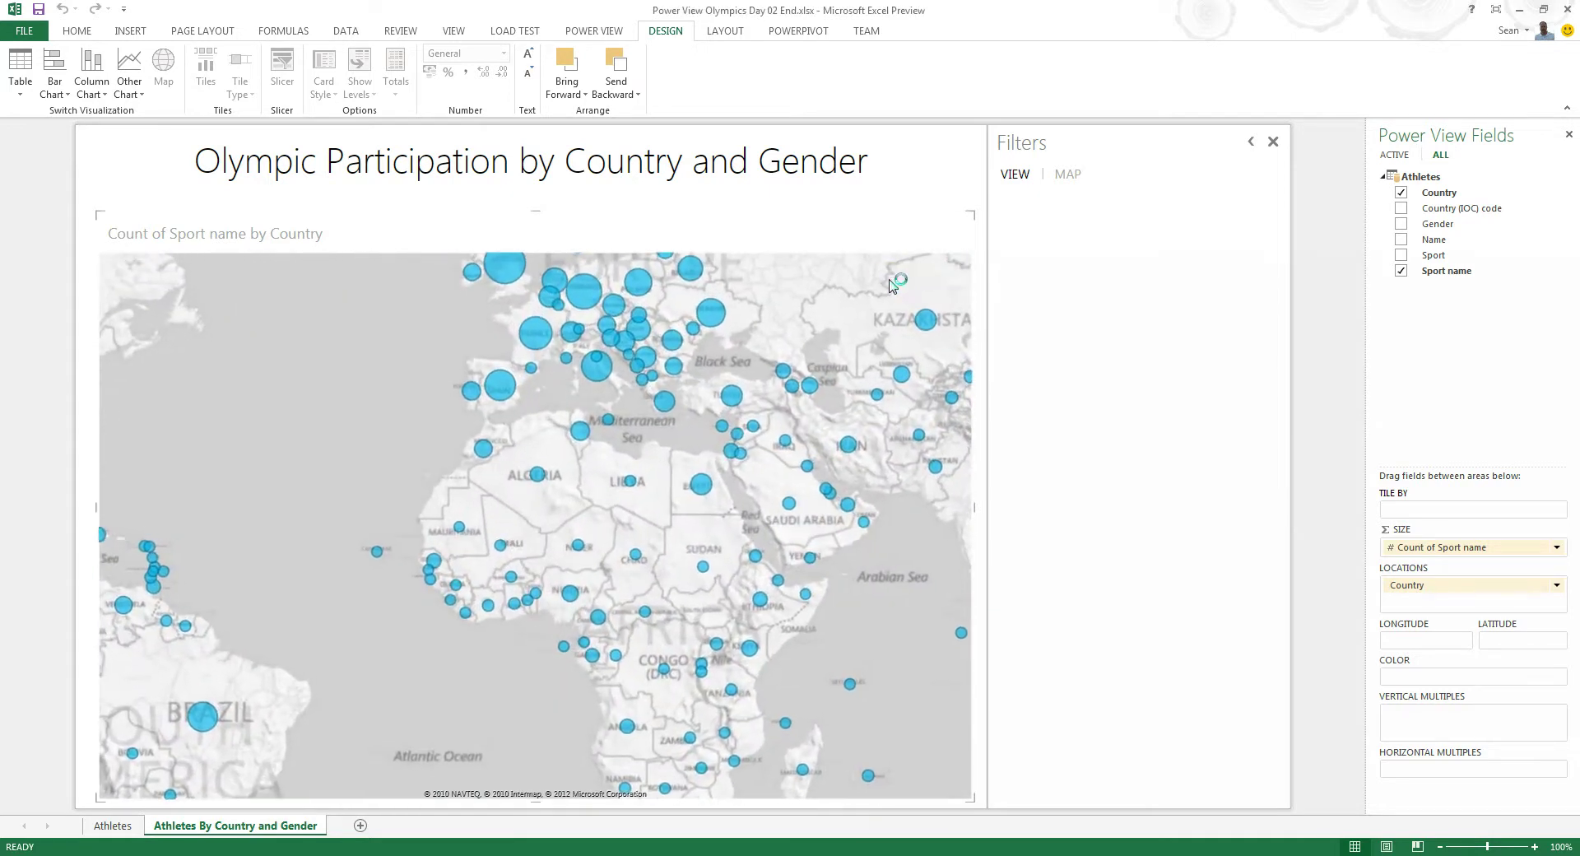
click(890, 280)
click(890, 280)
click(892, 476)
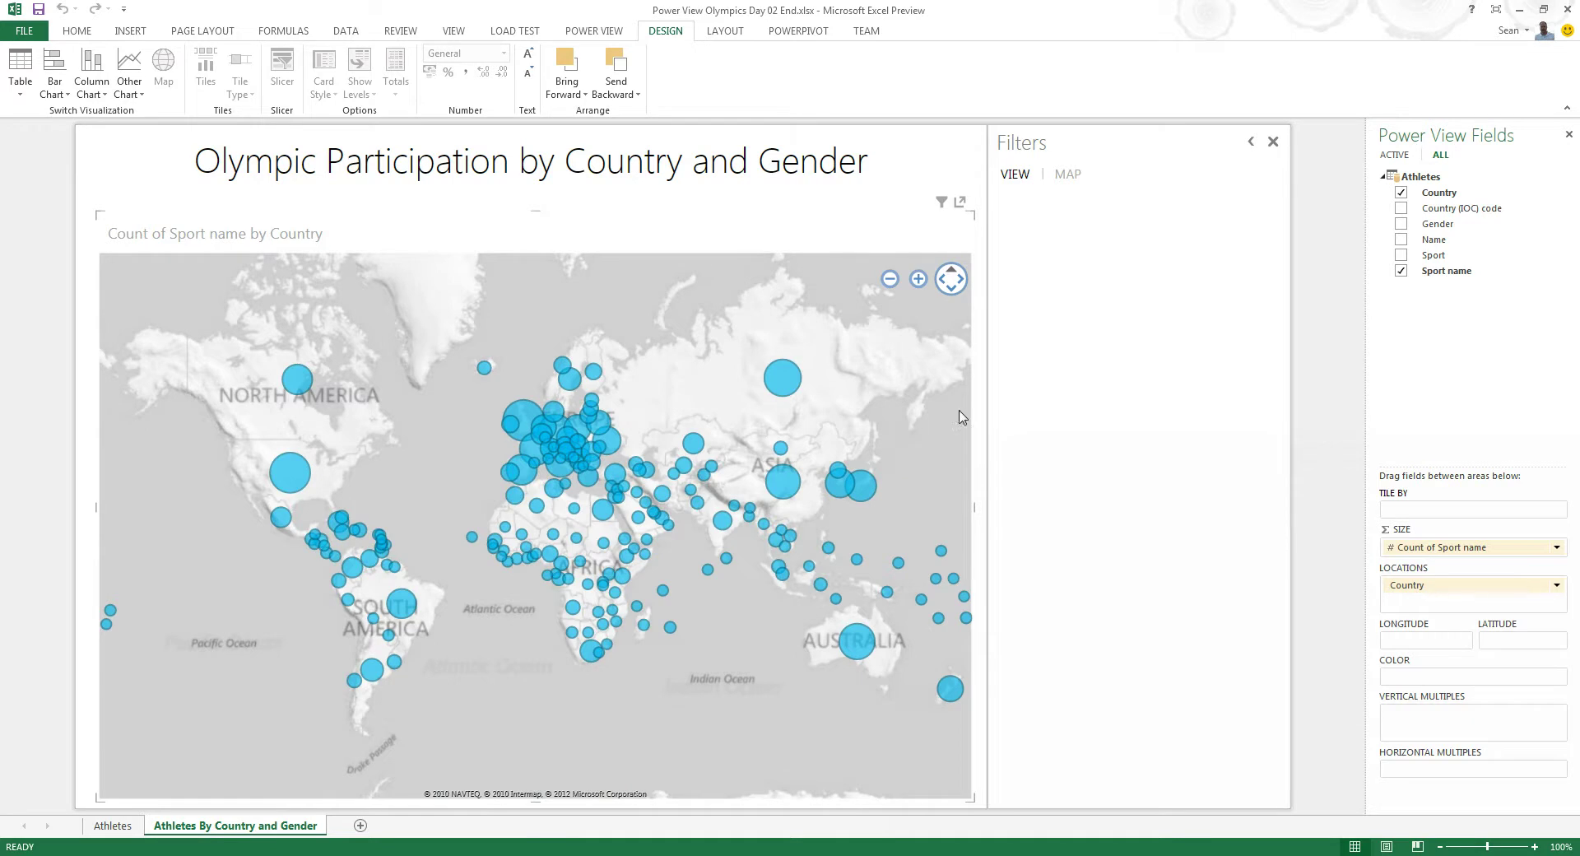
Add the Gender field as the map's color and examine the gender split across the European countries
click(1401, 224)
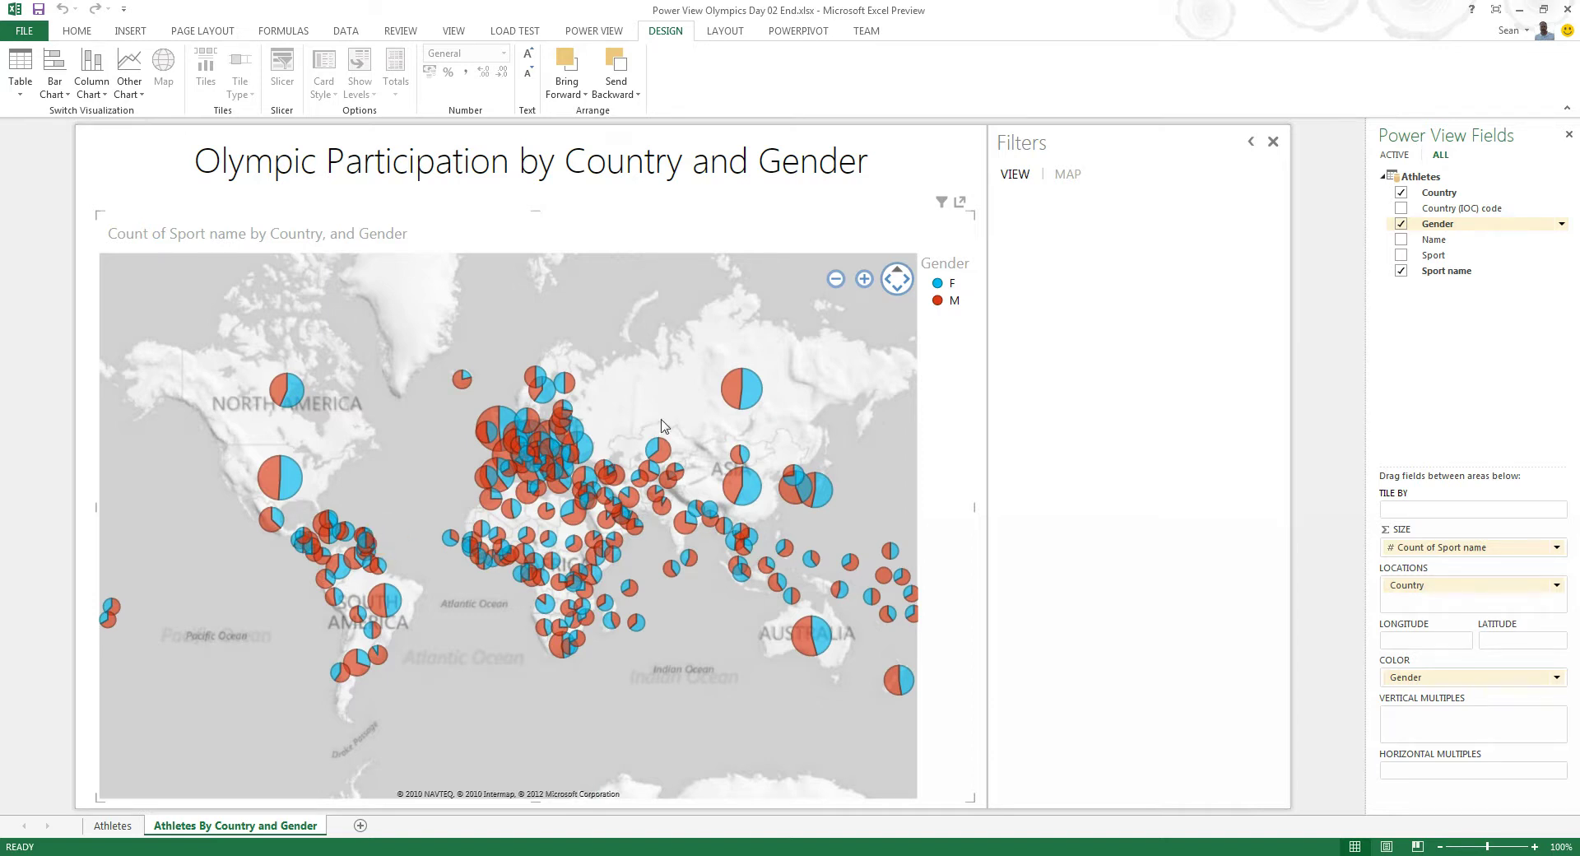
click(863, 279)
click(862, 280)
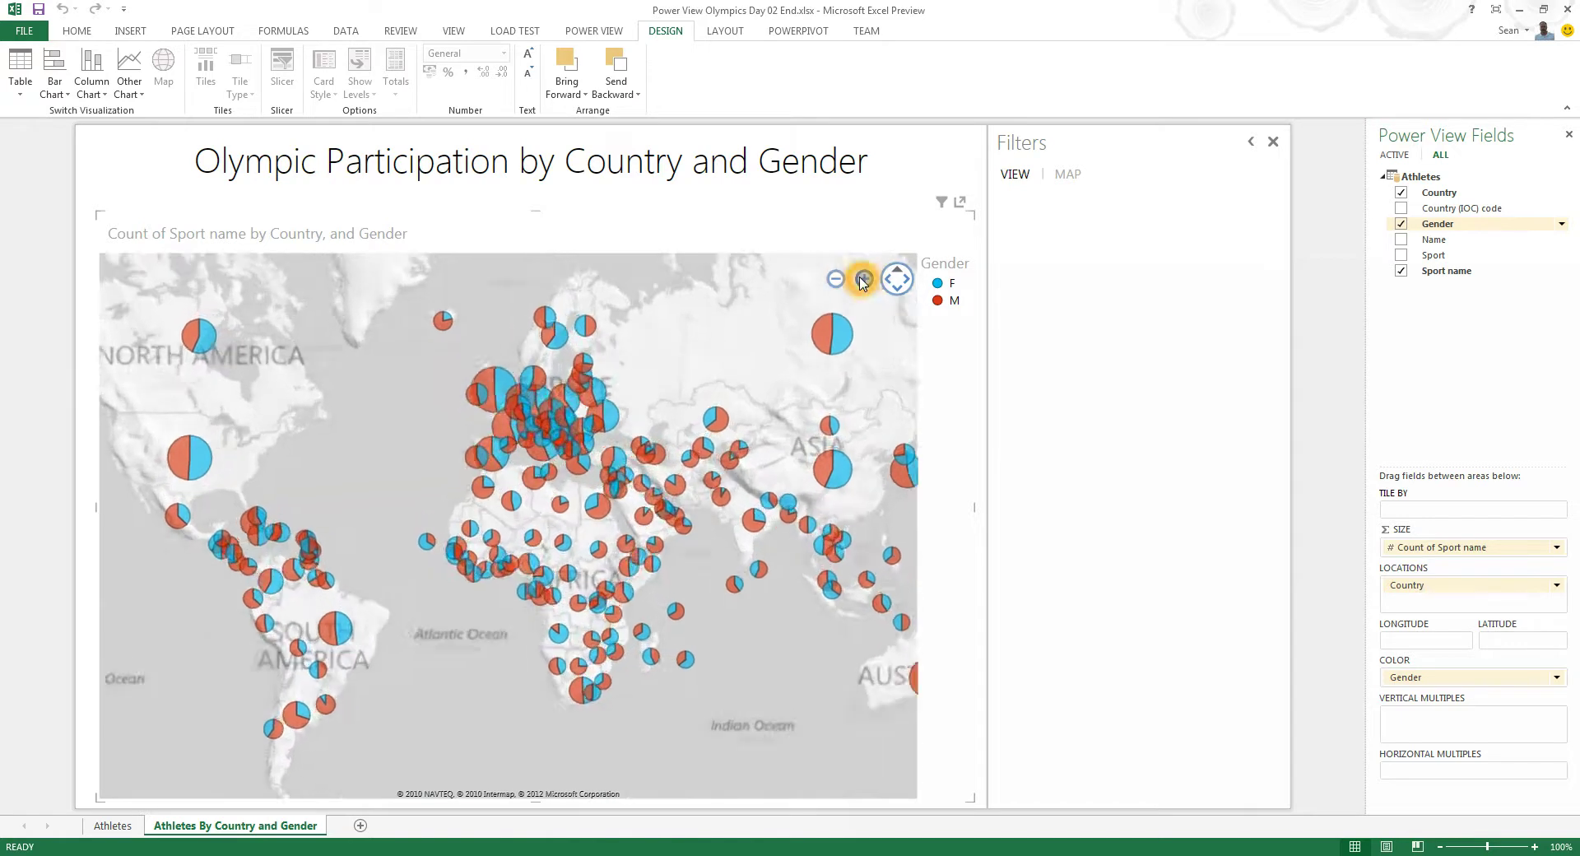
click(862, 280)
drag(765, 349, 723, 469)
click(862, 280)
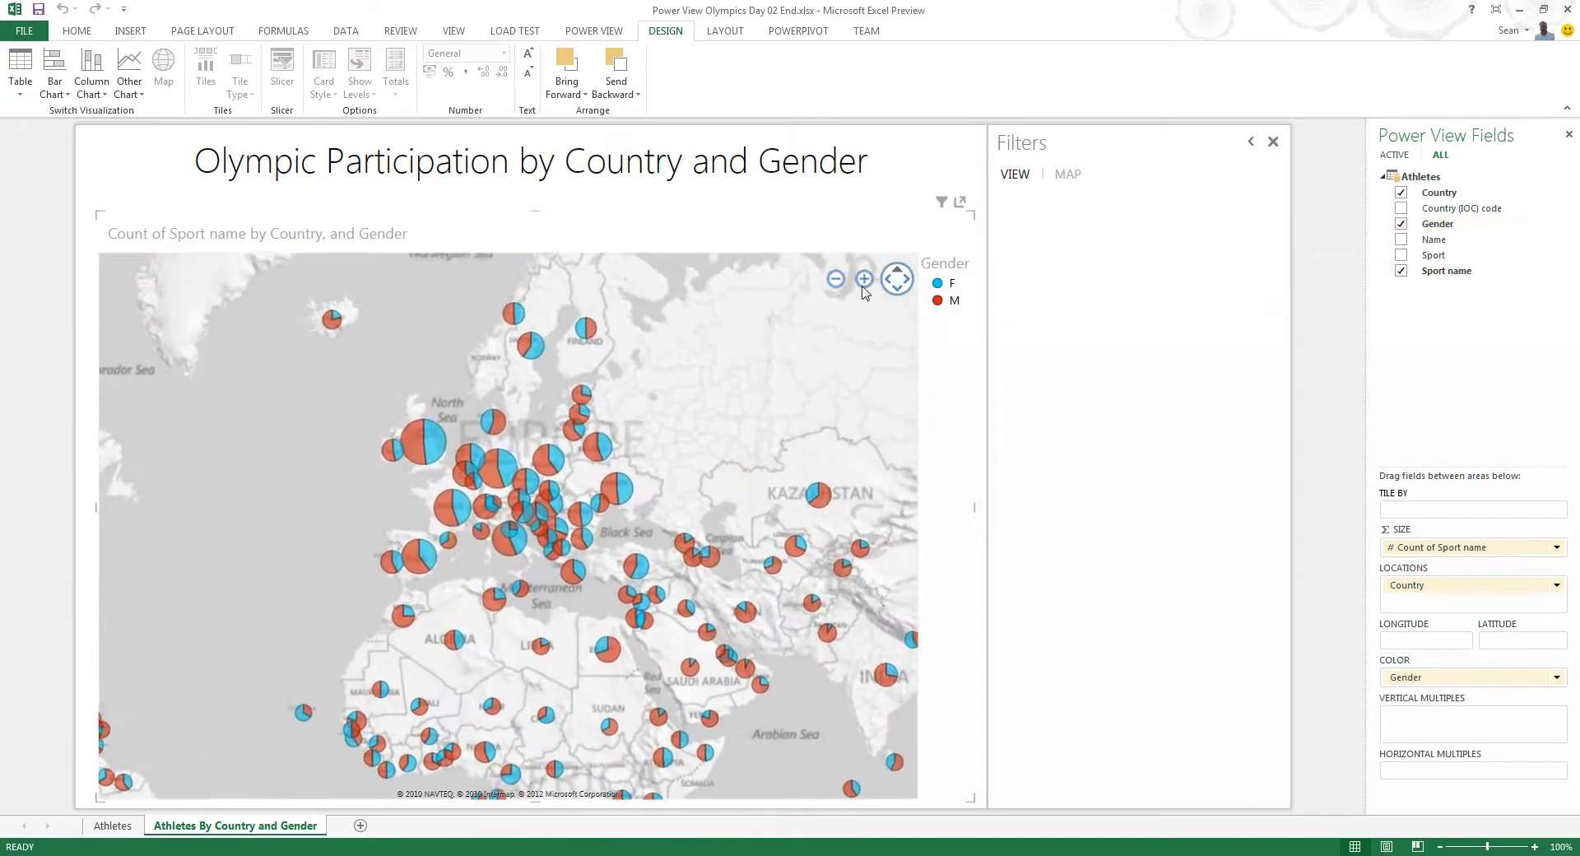
click(862, 280)
drag(814, 337, 788, 436)
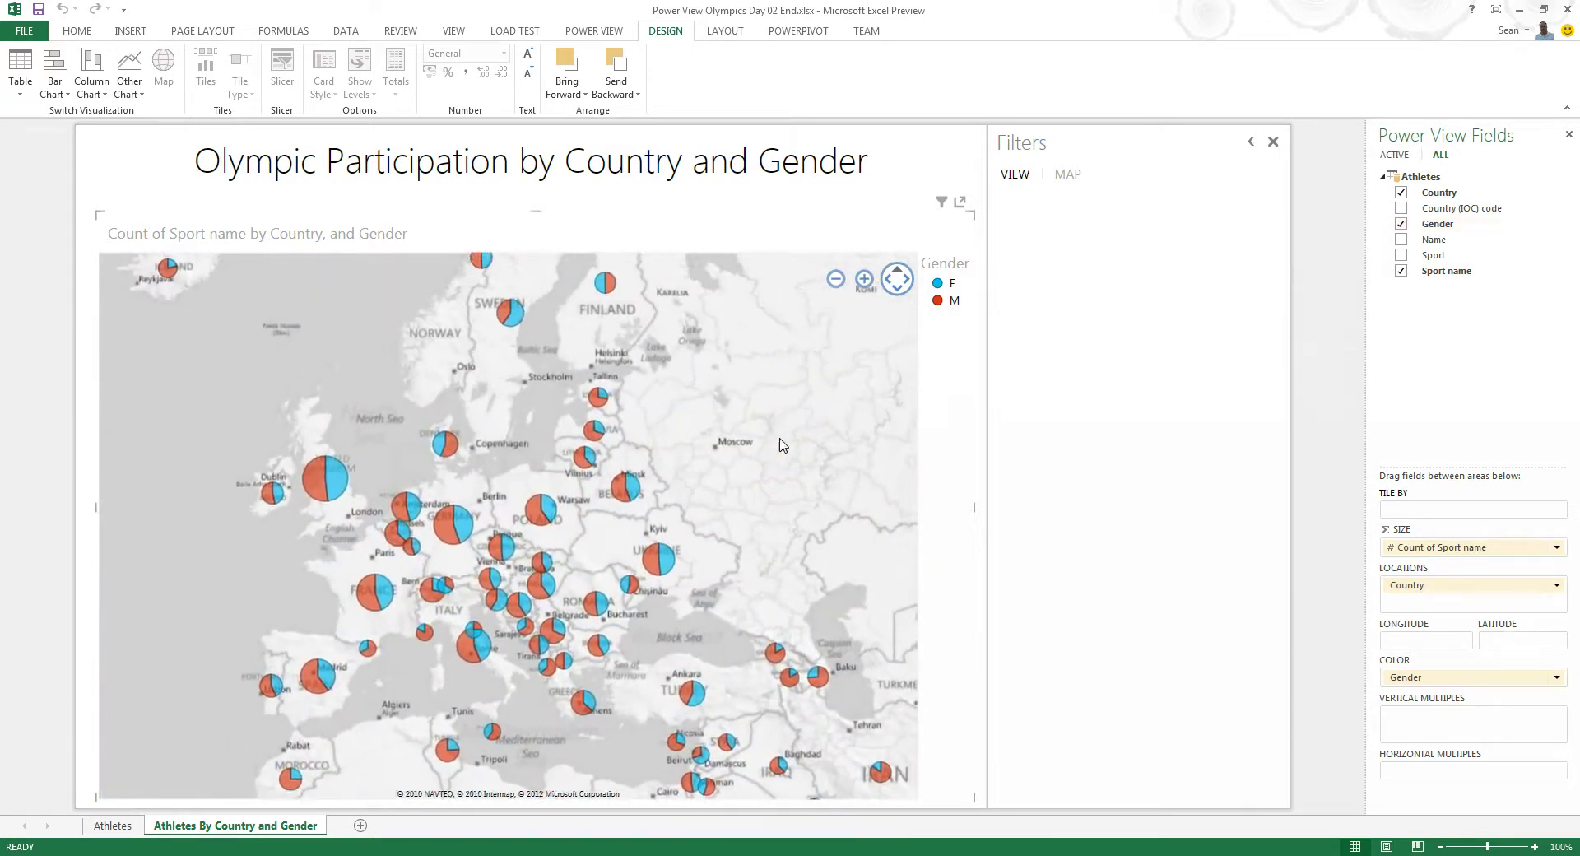
Highlight the M and F shares of the map's pies in turn through the Gender legend, and clear the highlight
click(952, 300)
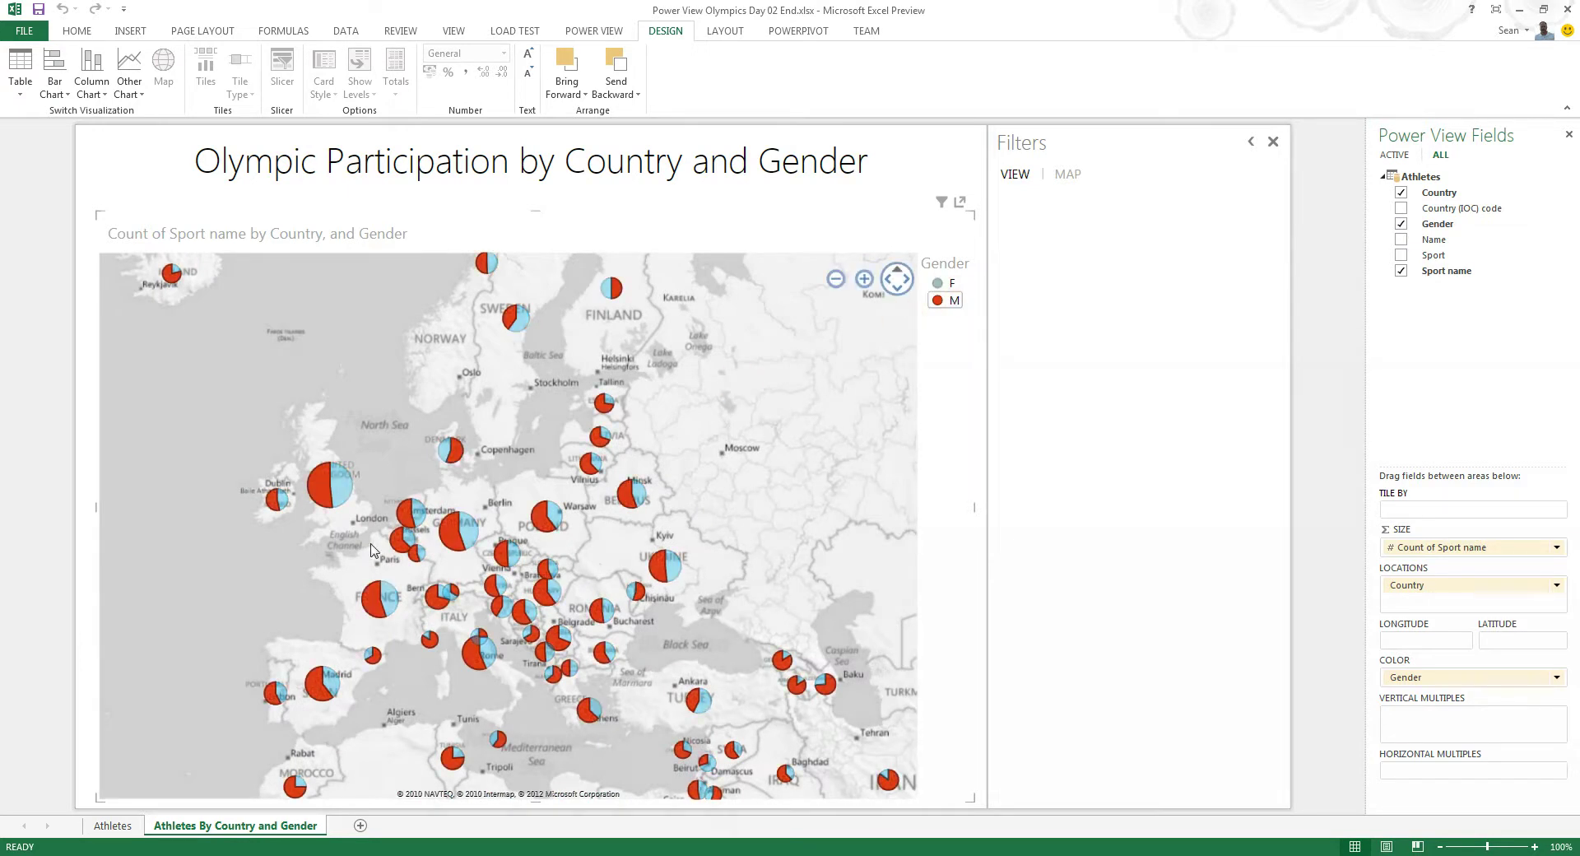
click(946, 282)
click(859, 428)
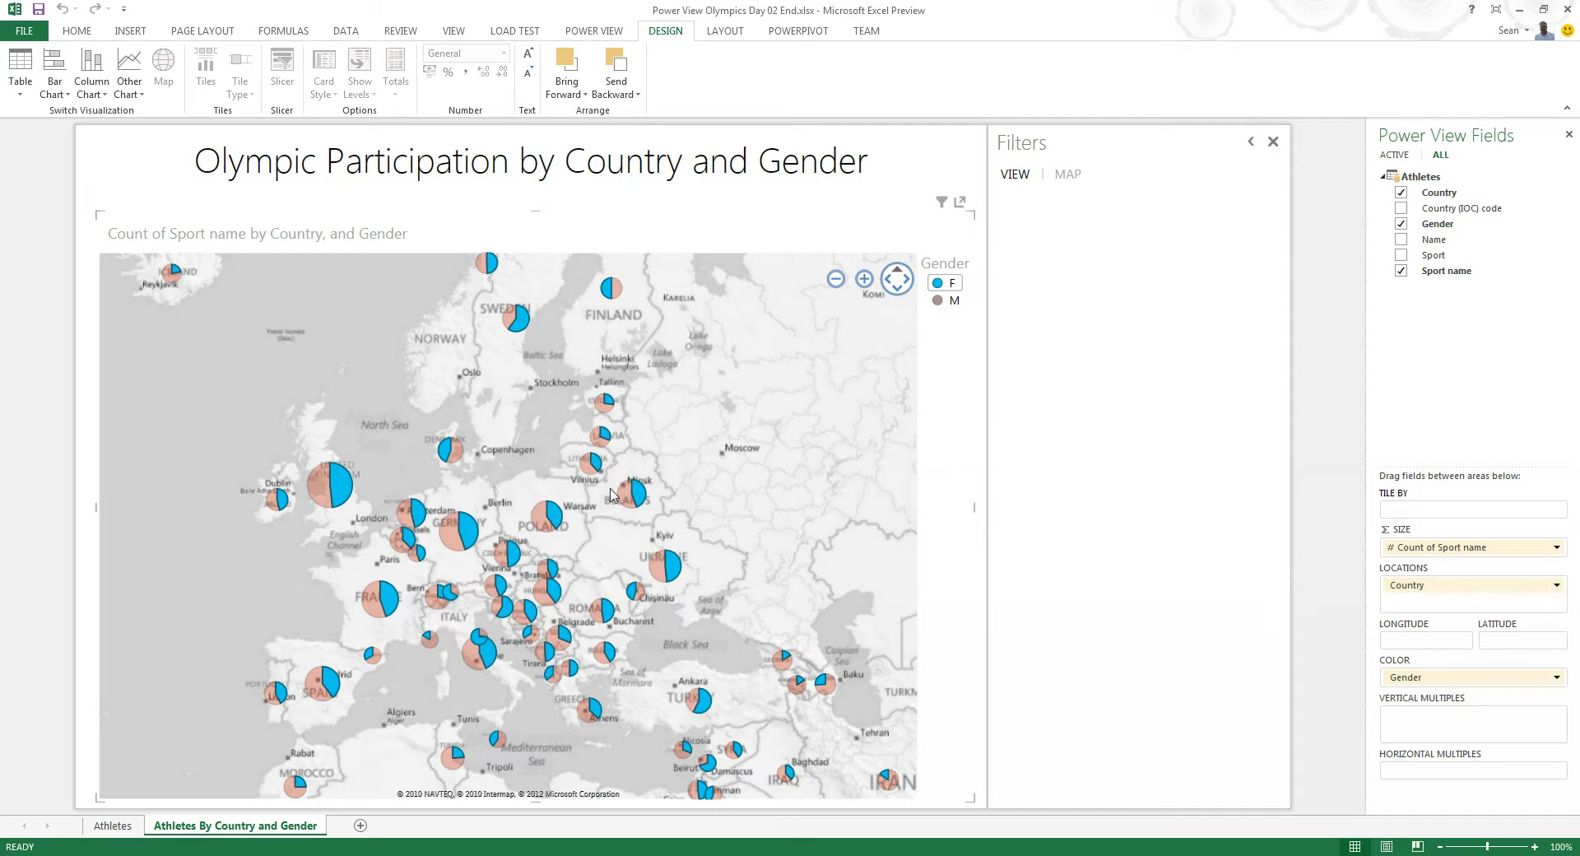
click(830, 608)
click(955, 302)
click(755, 422)
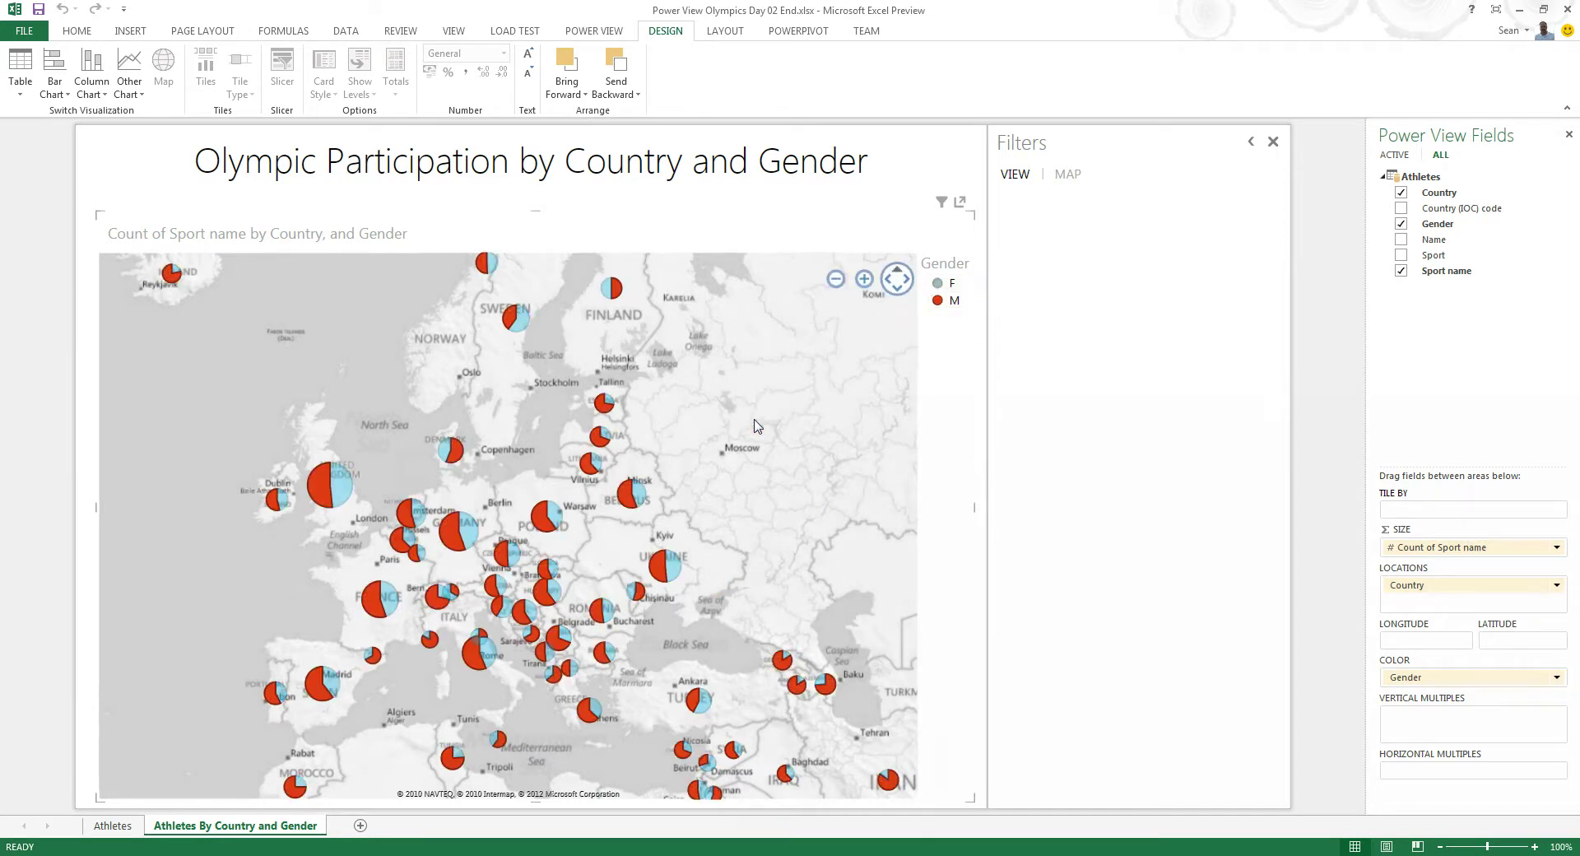
click(757, 422)
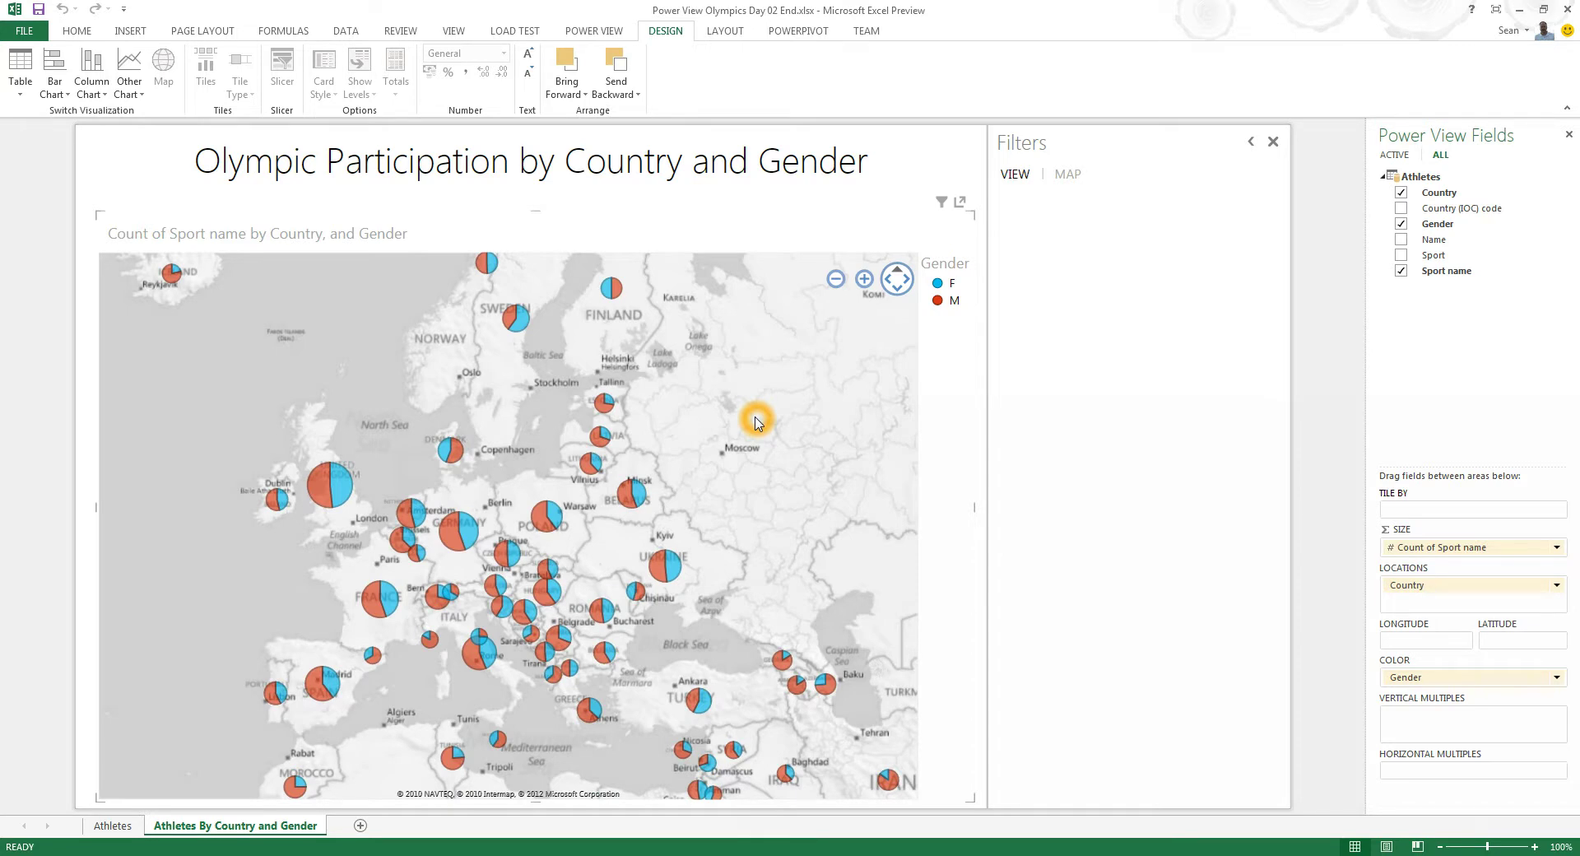
click(757, 425)
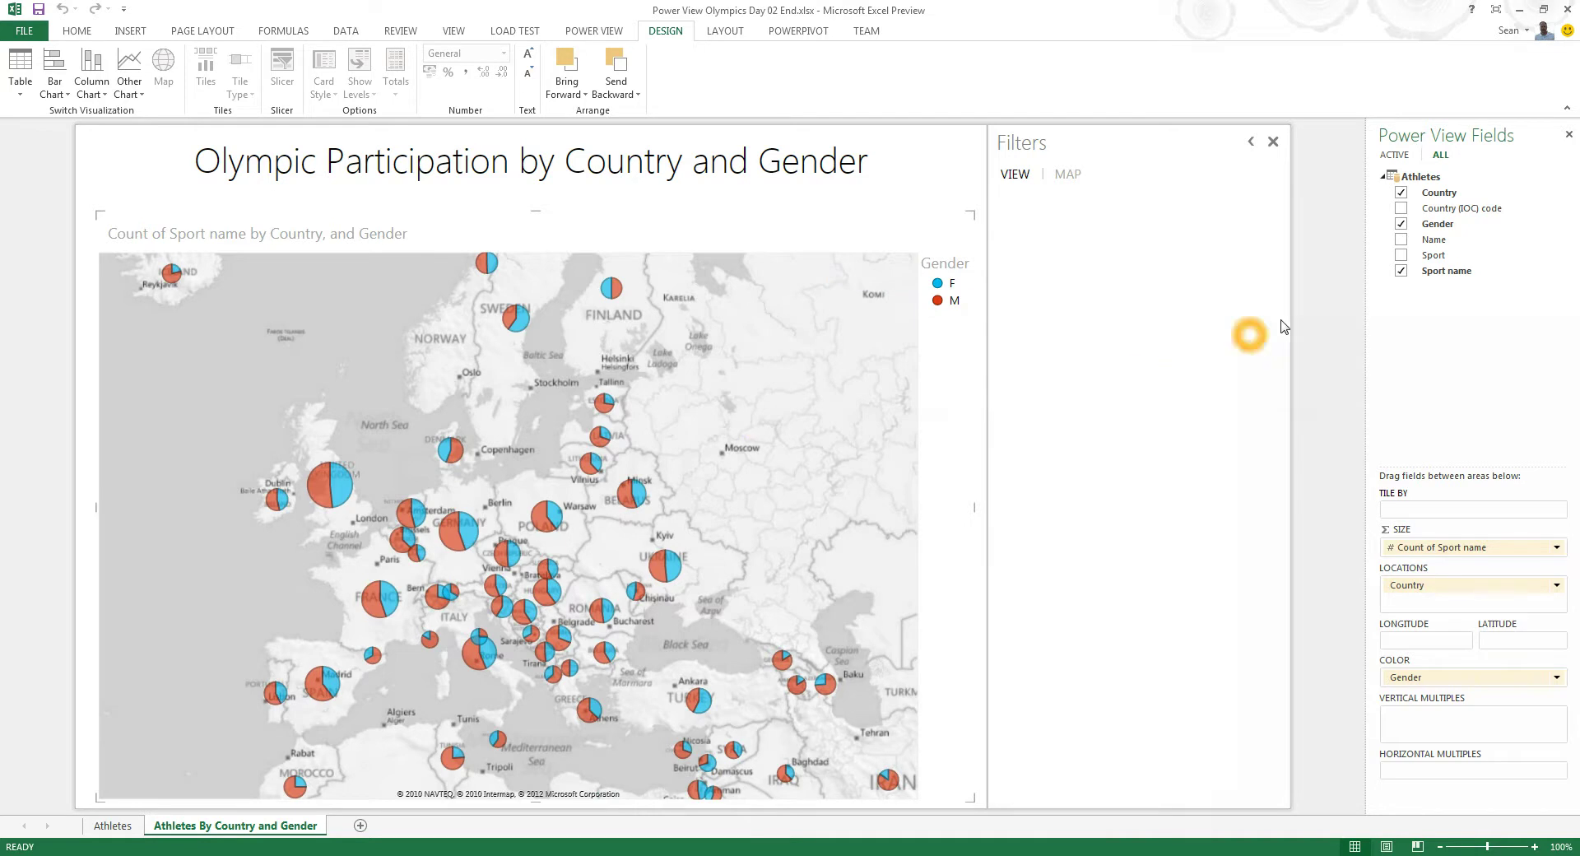
Add Sport name as a filter on the whole view and show only Athletics, followed by only Badminton
drag(1402, 270, 1120, 286)
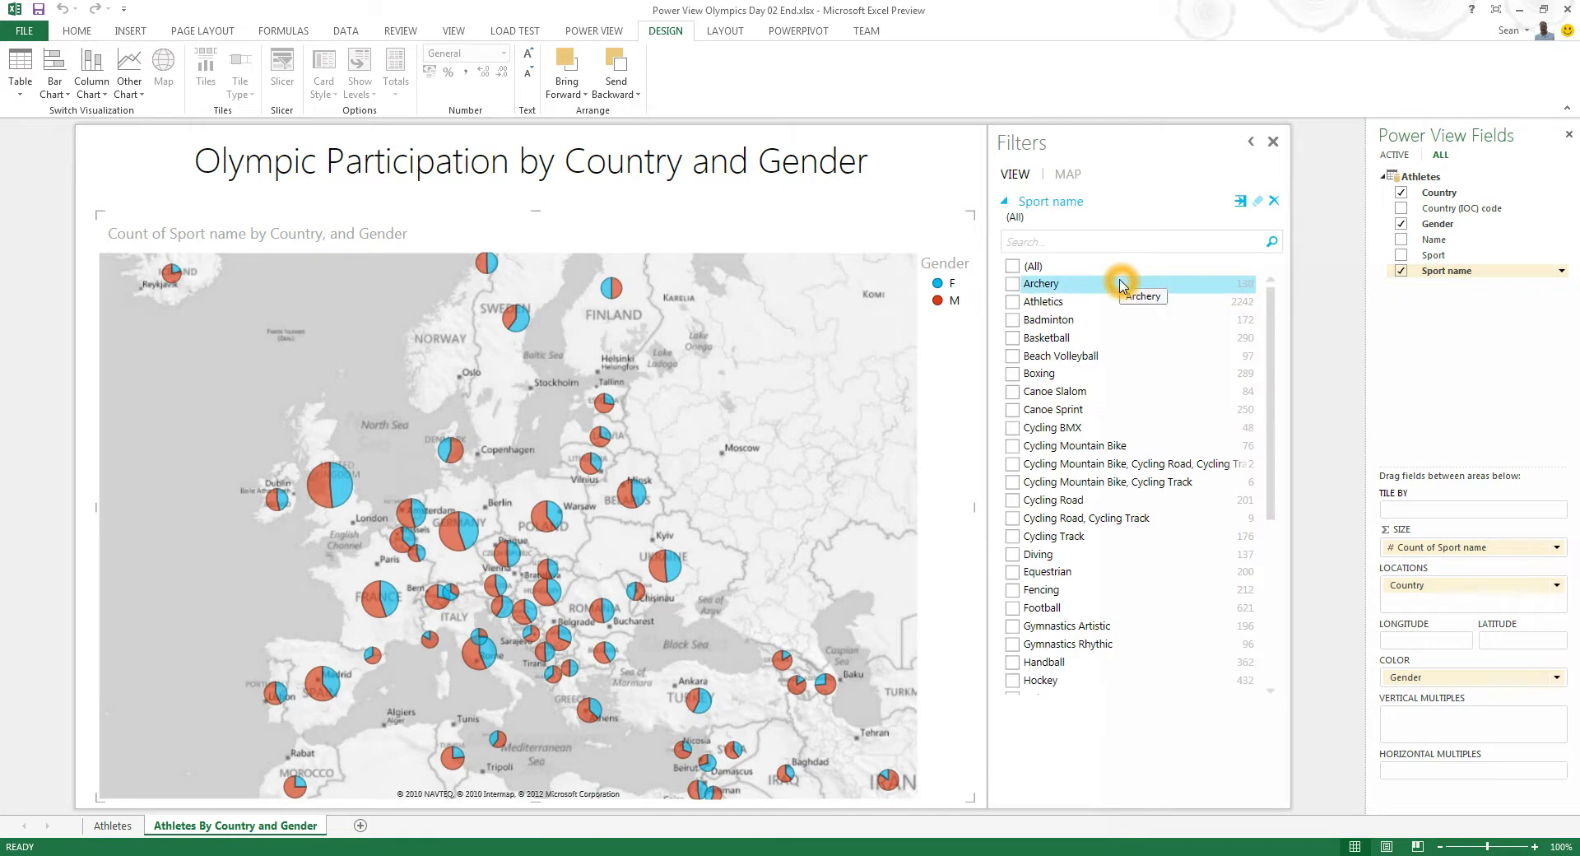
mouse_move(1273, 354)
mouse_down()
mouse_move(1291, 582)
mouse_move(1281, 341)
mouse_up()
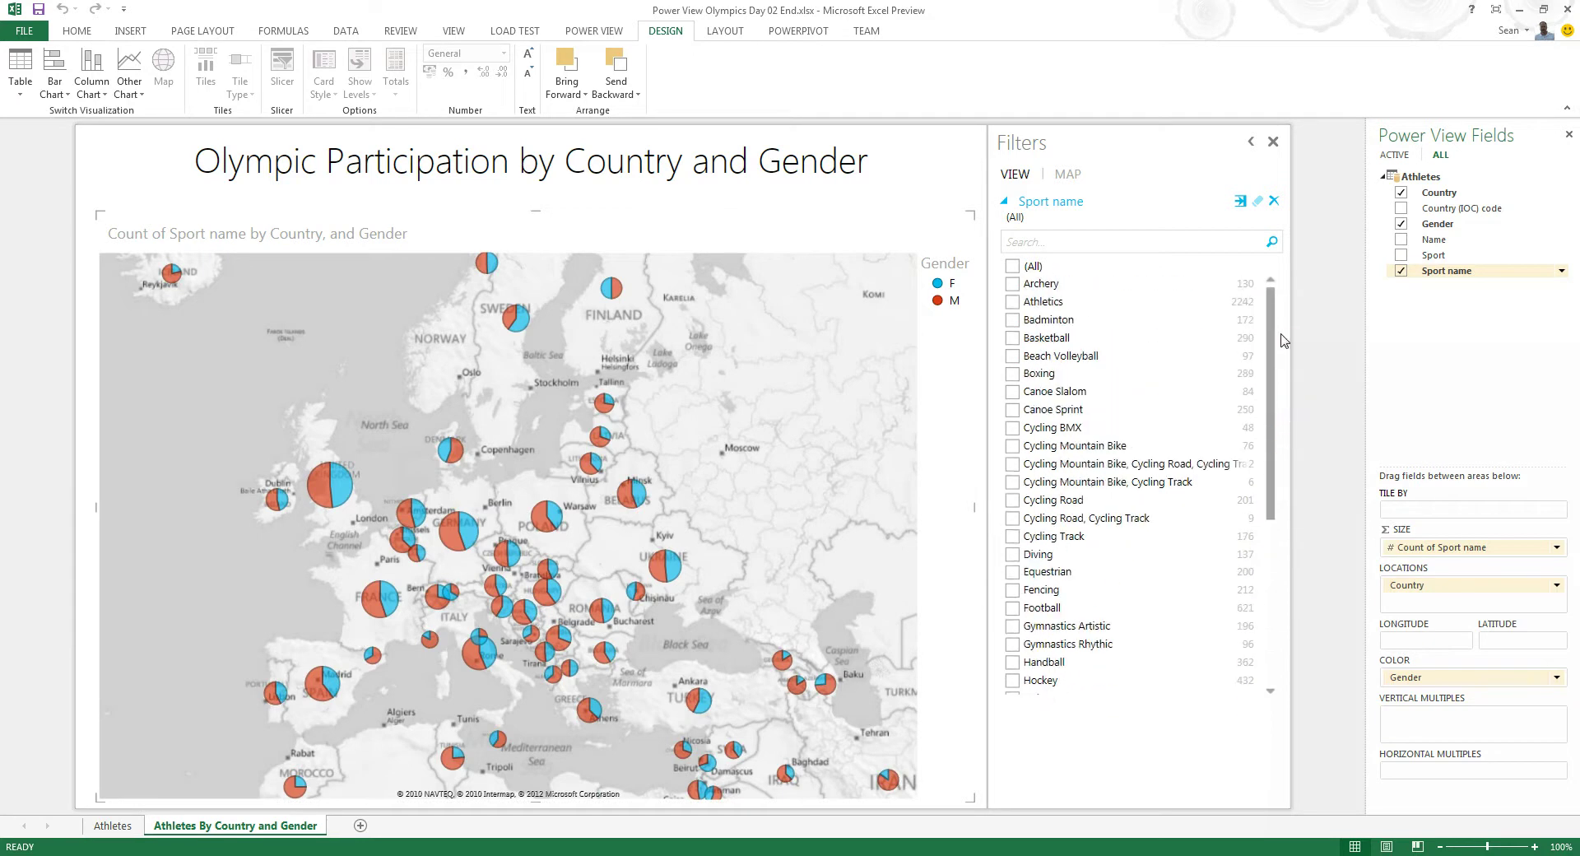
click(1012, 302)
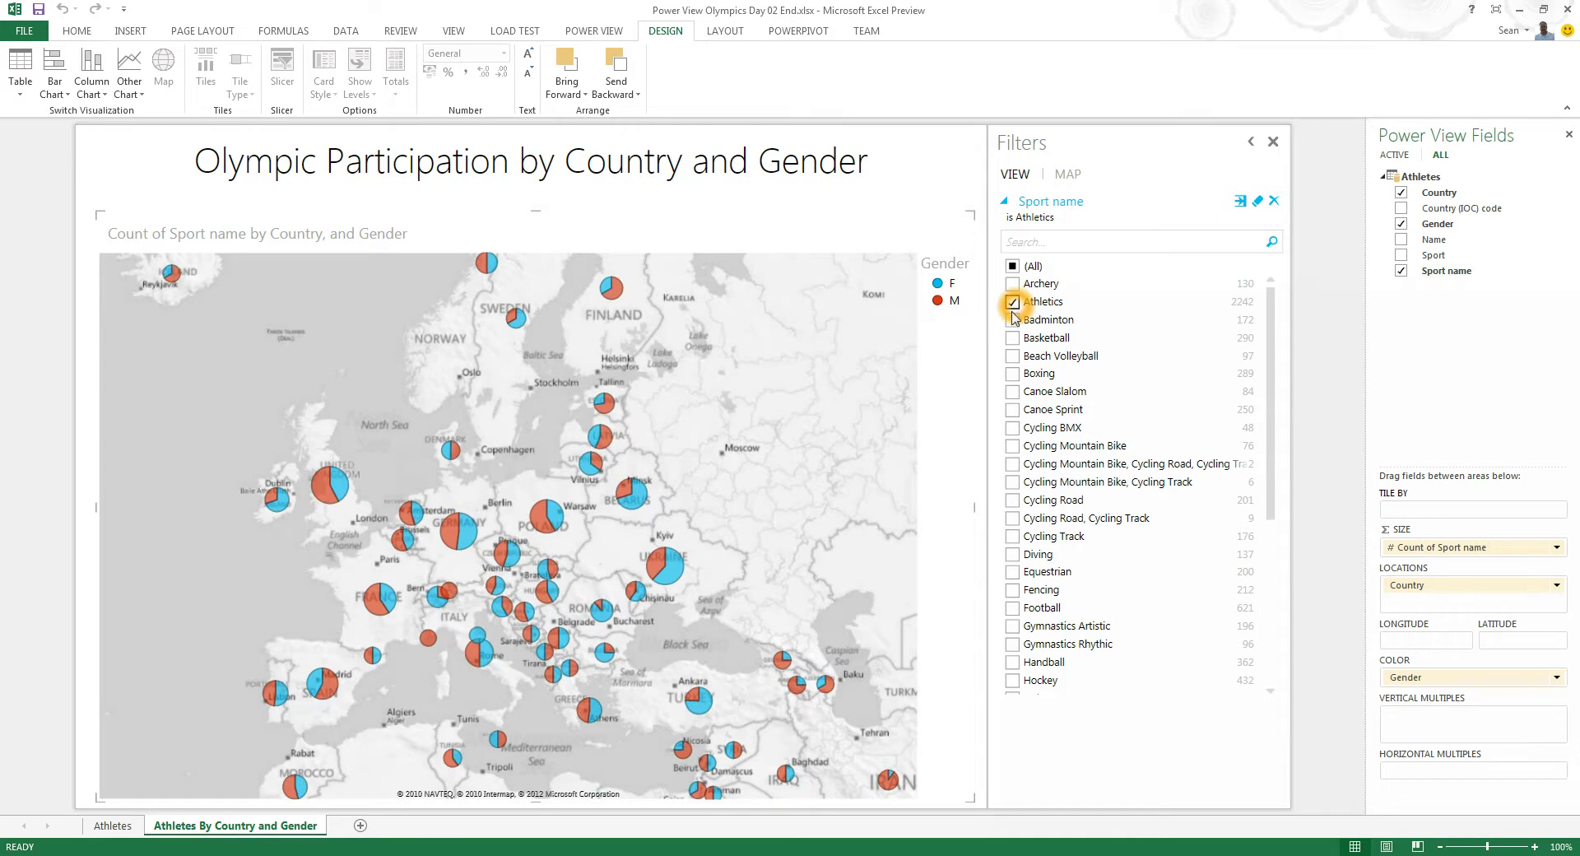
click(1034, 322)
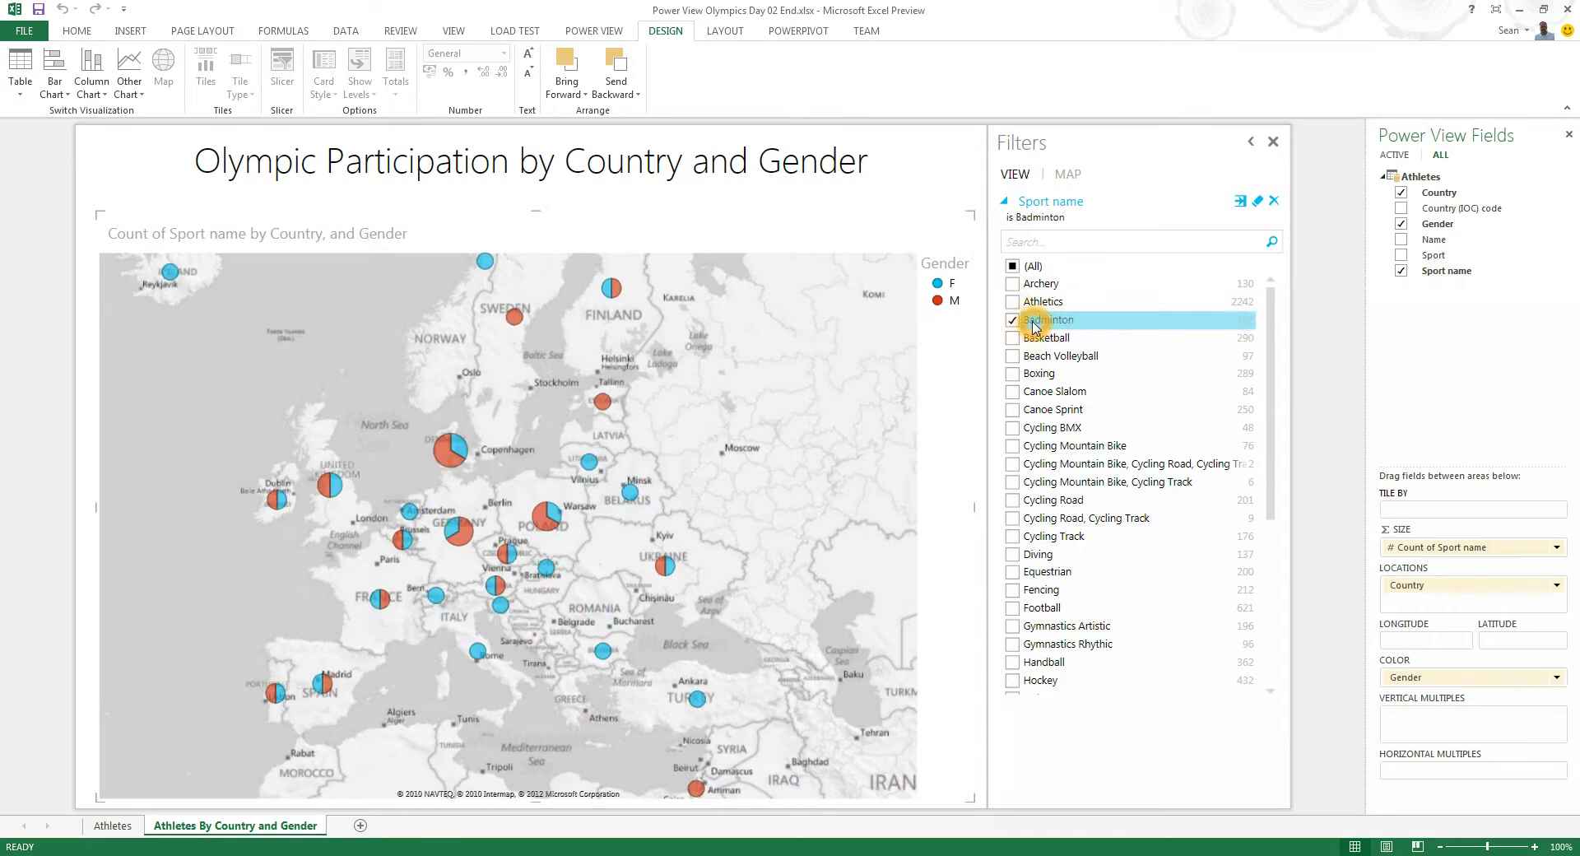
Include Boxing alongside Badminton in the Sport name filter, and clear both selections
click(1012, 374)
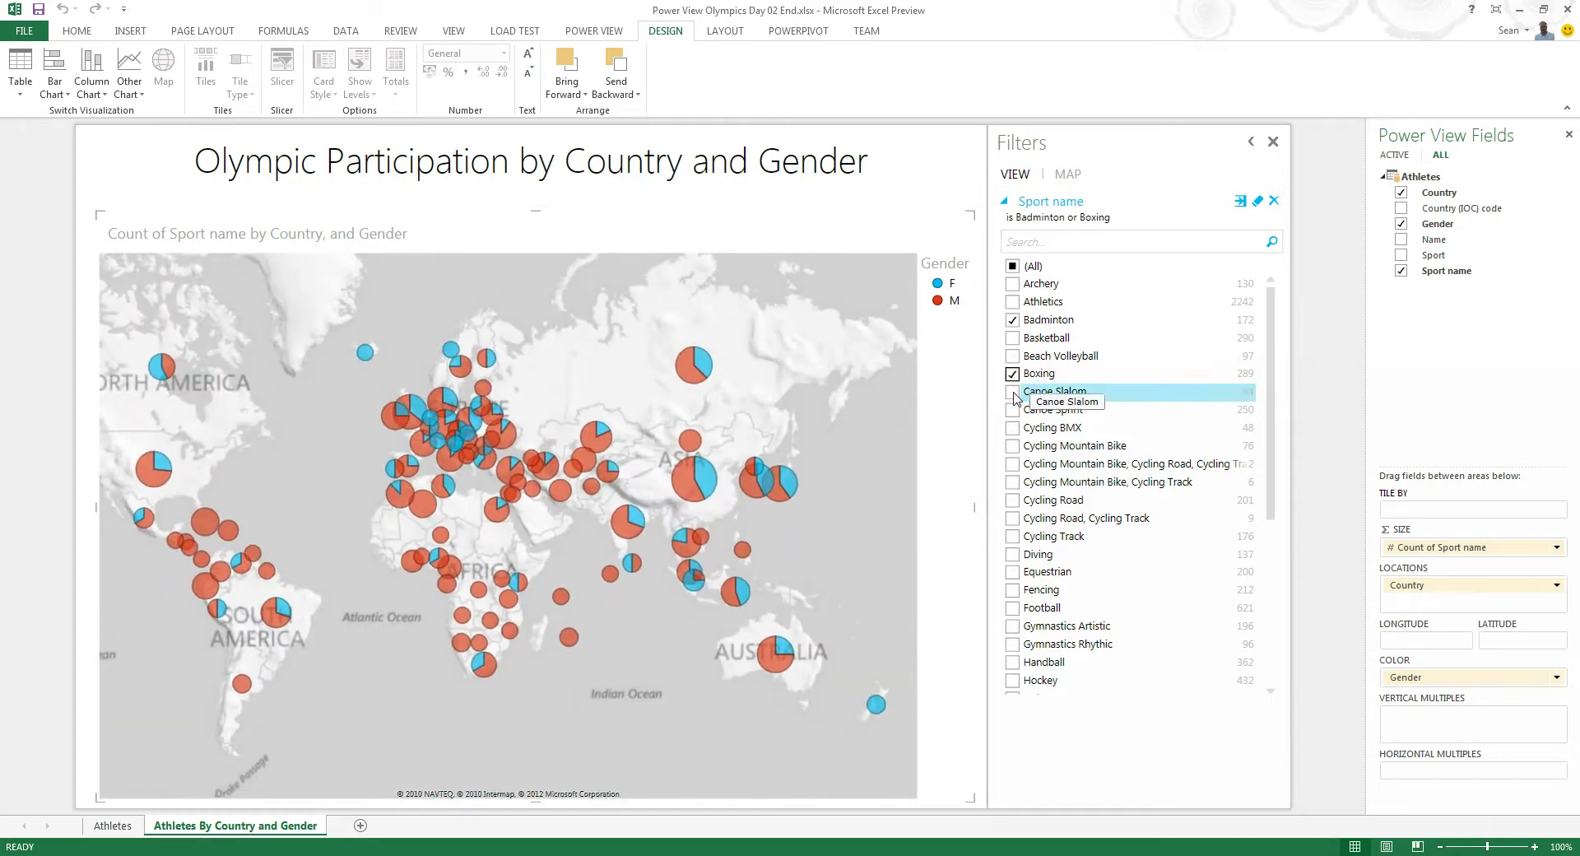
click(1013, 374)
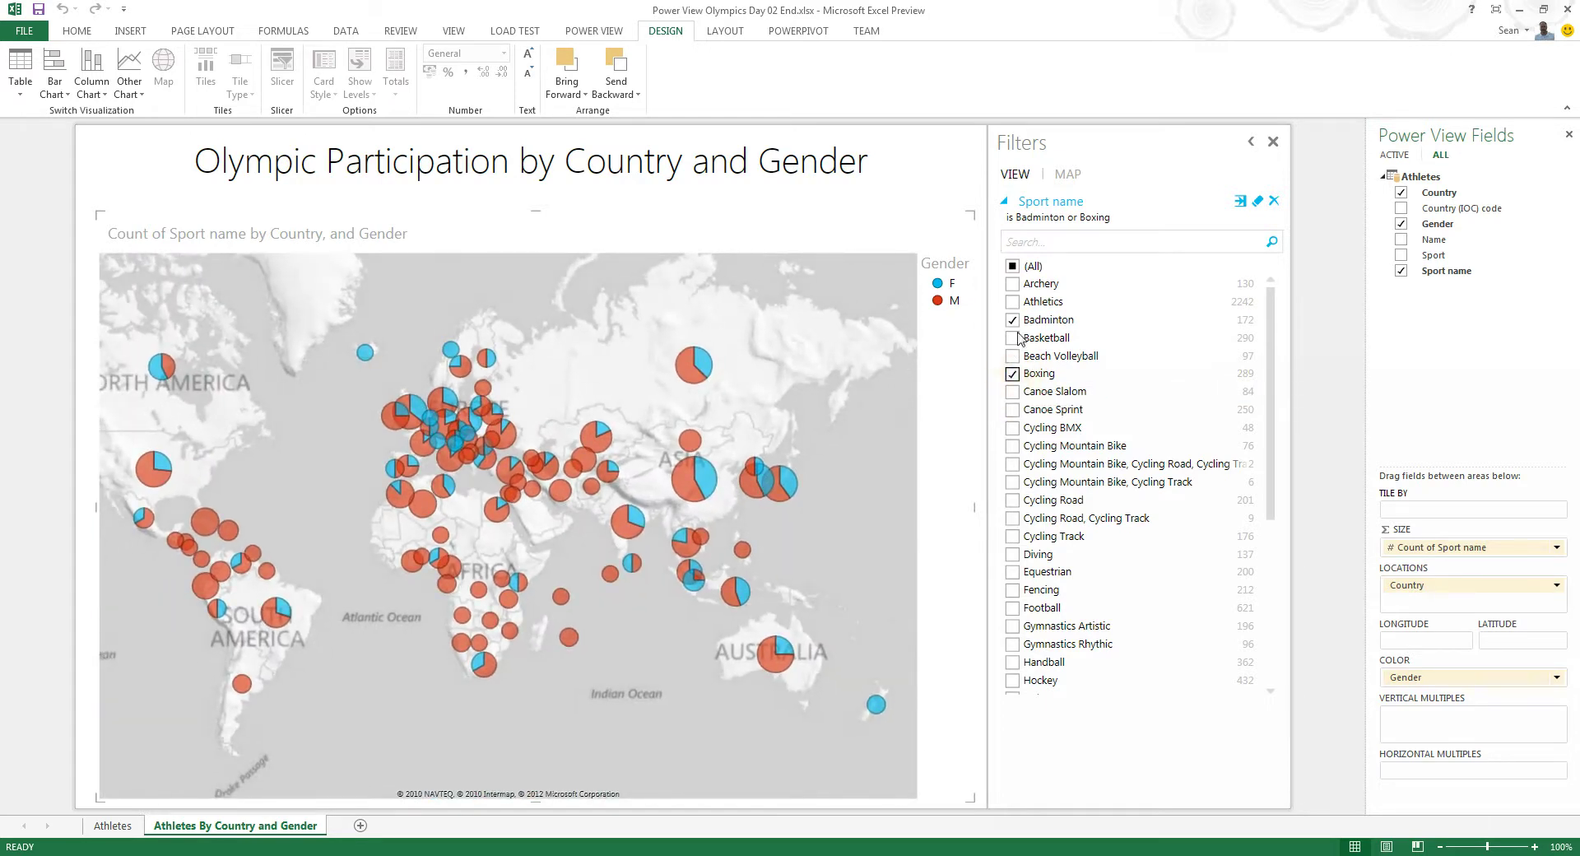
click(1012, 320)
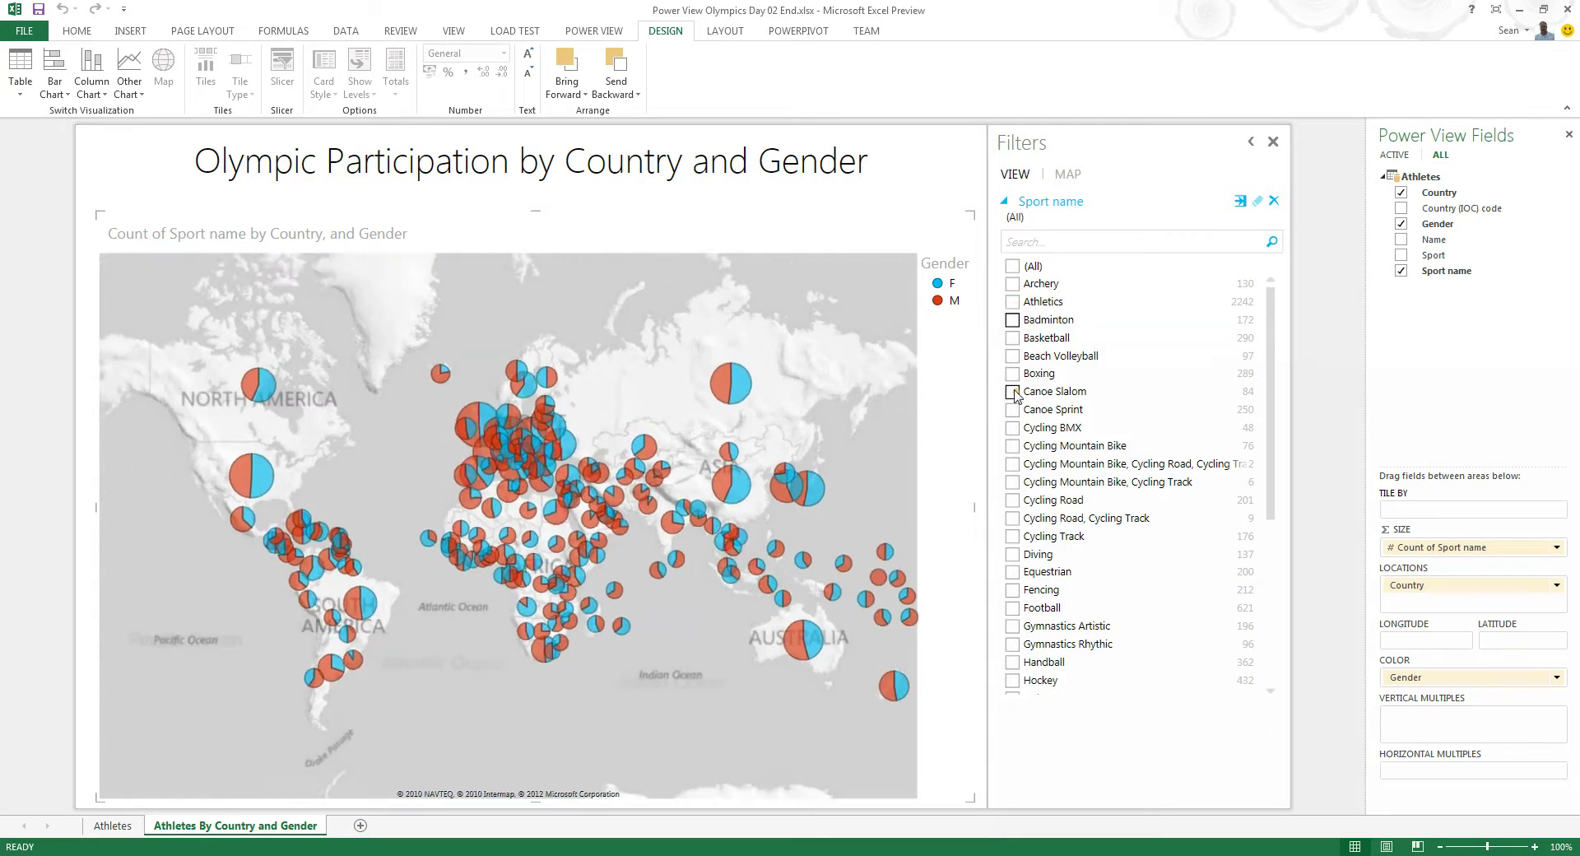
Filter the view to Canoe Slalom only, and remove the Sport name filter from the view
click(1013, 392)
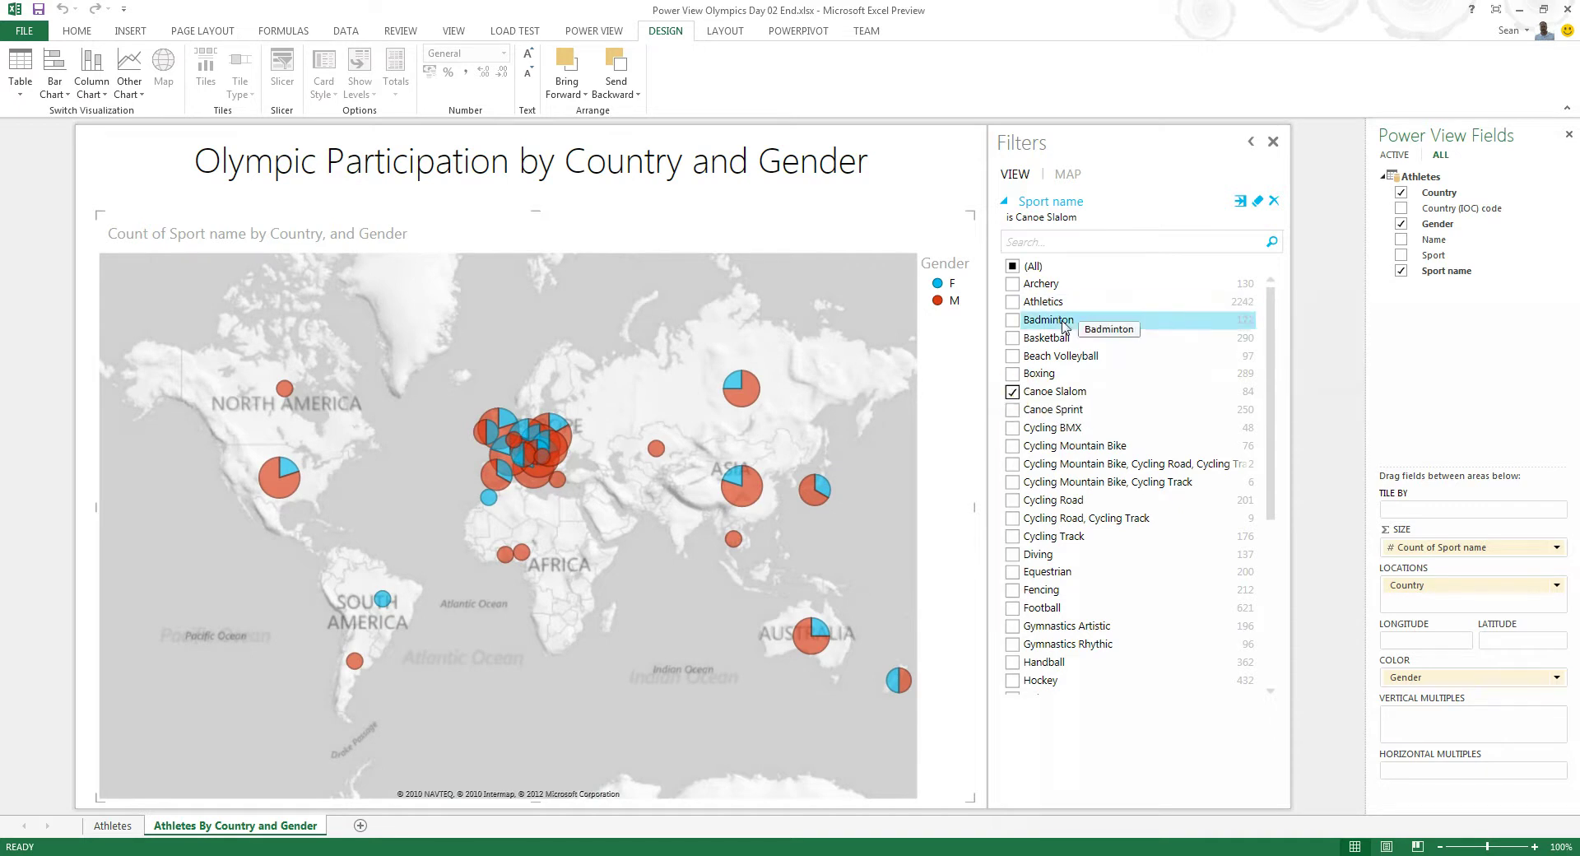
click(1273, 201)
click(586, 516)
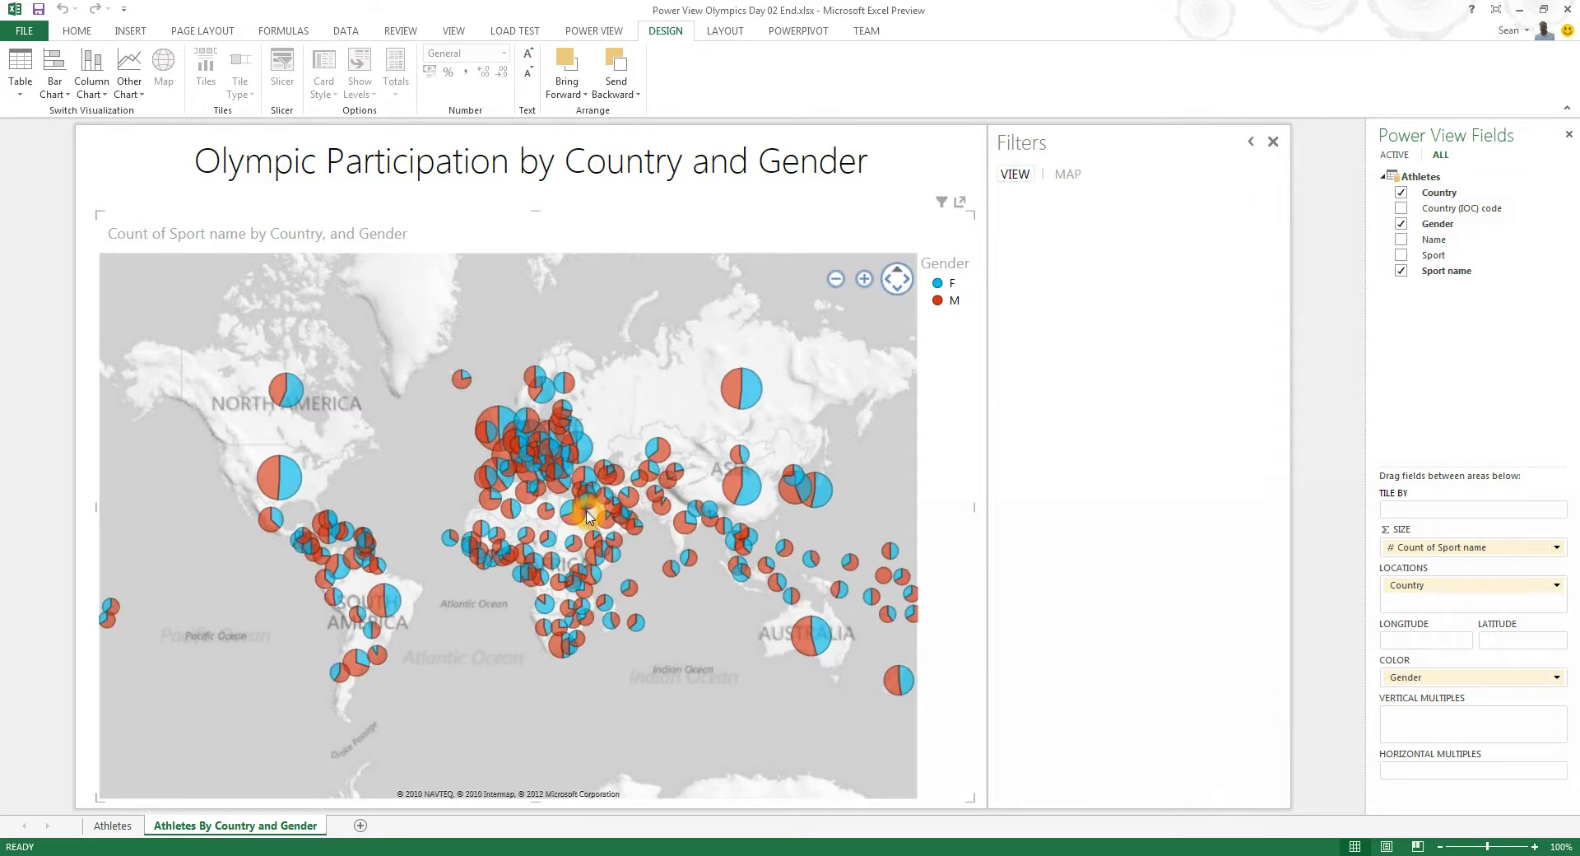
Tile the map by the Sport name field
click(642, 430)
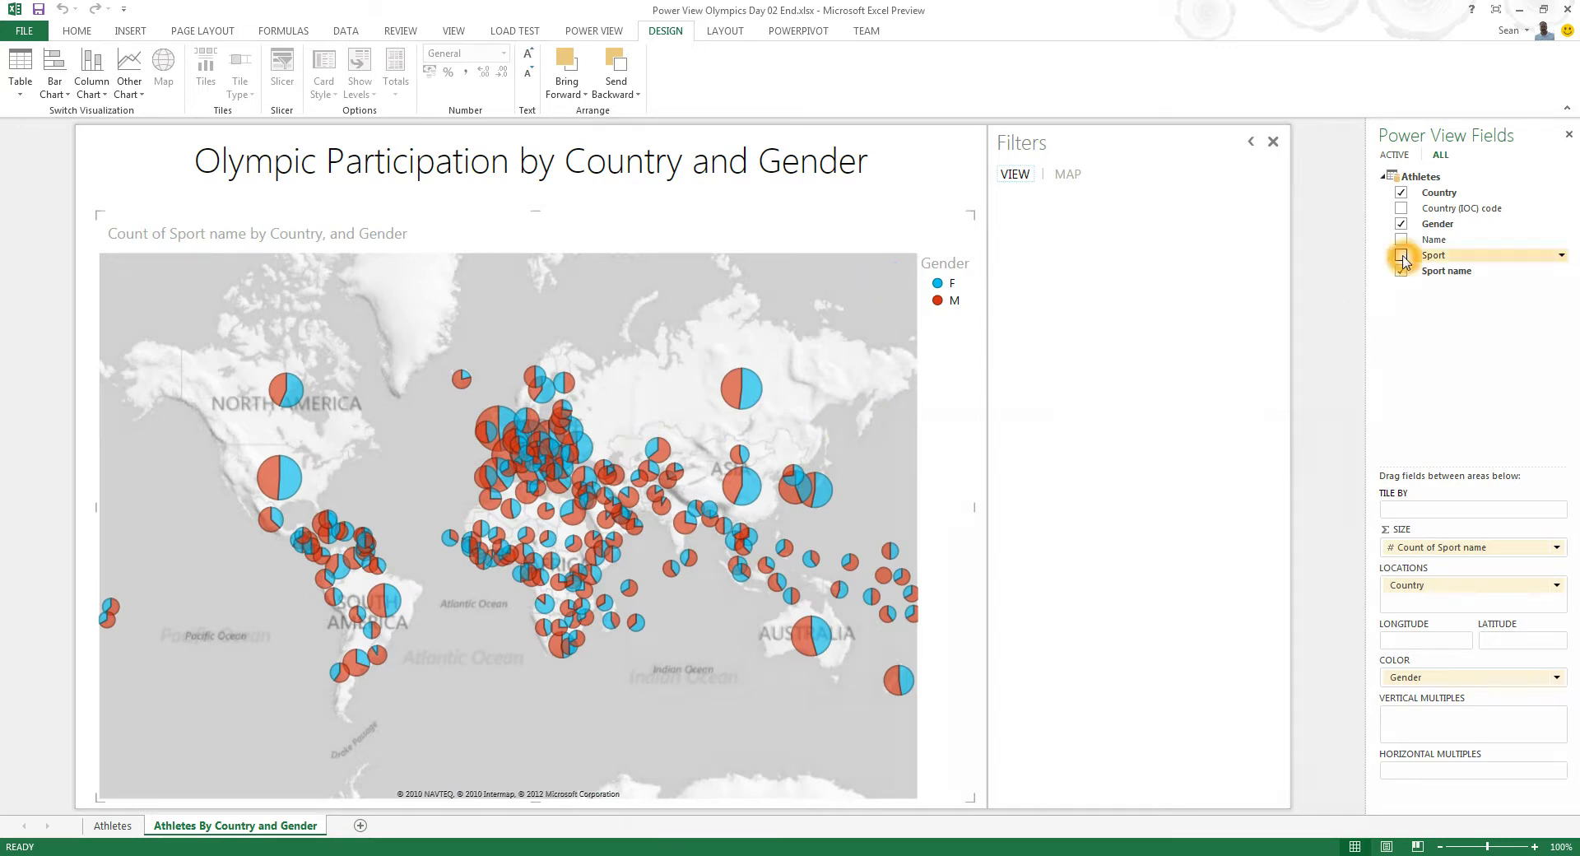
click(1461, 278)
drag(1461, 280, 1448, 515)
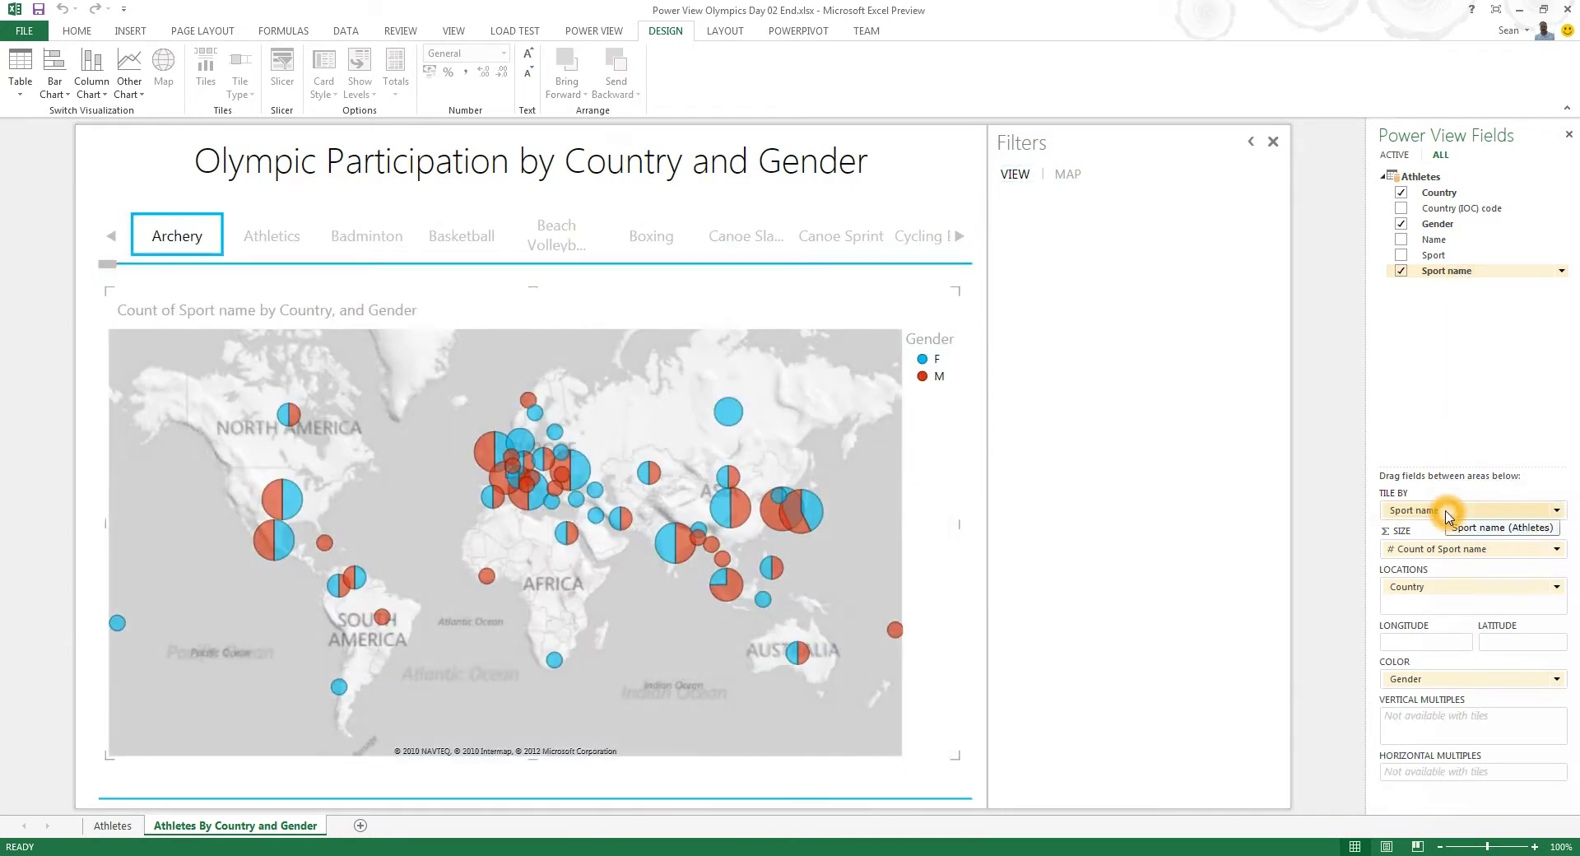
Browse the map's sport tiles one by one from Athletics through Badminton, Basketball and Beach Volleyball to Boxing
click(275, 238)
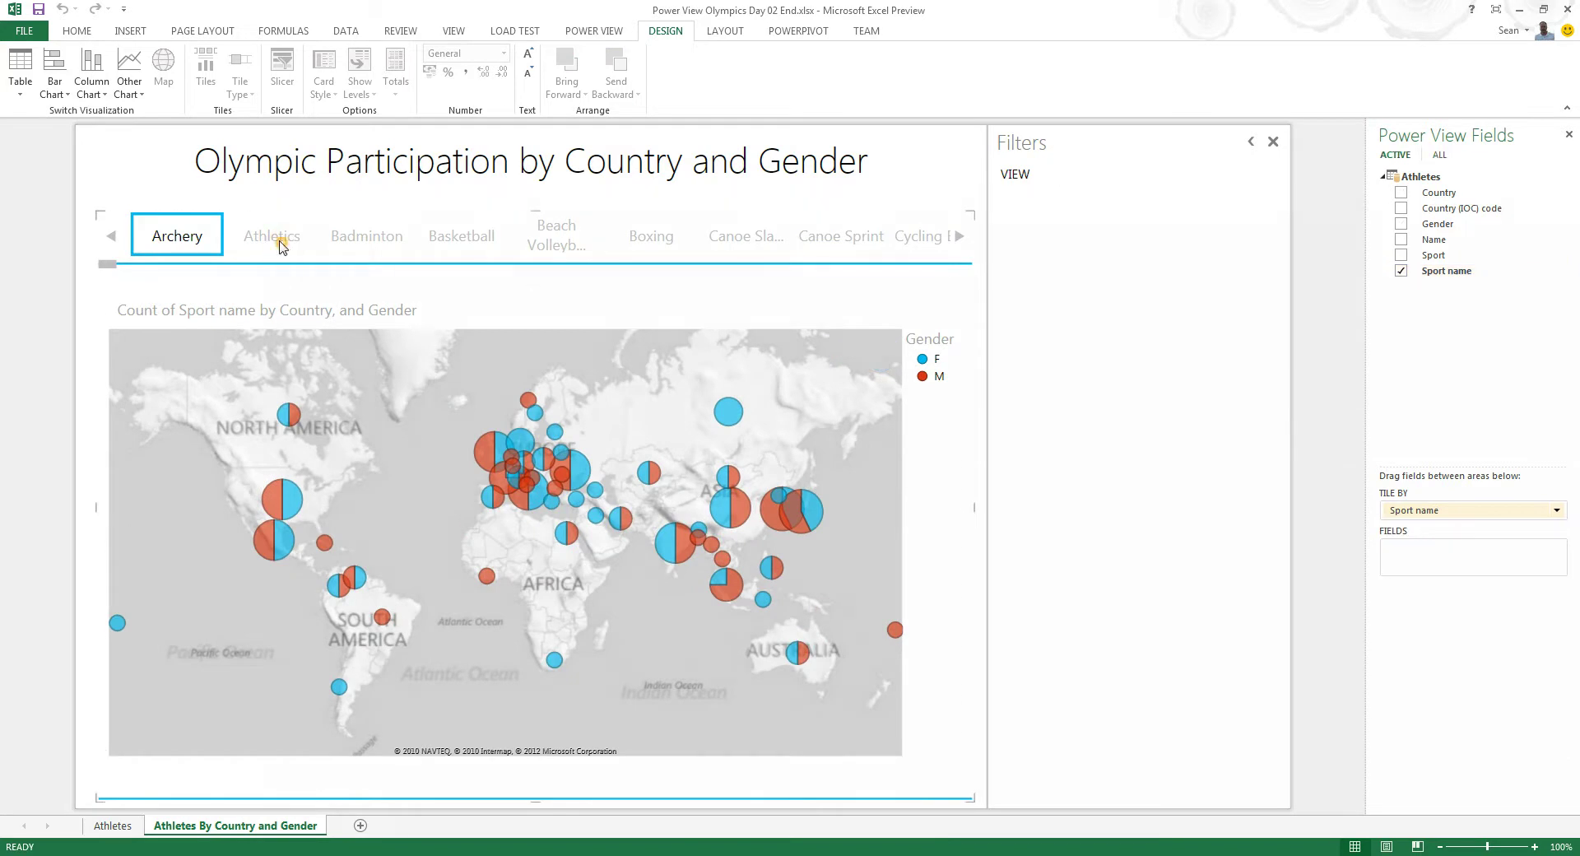
key(Right)
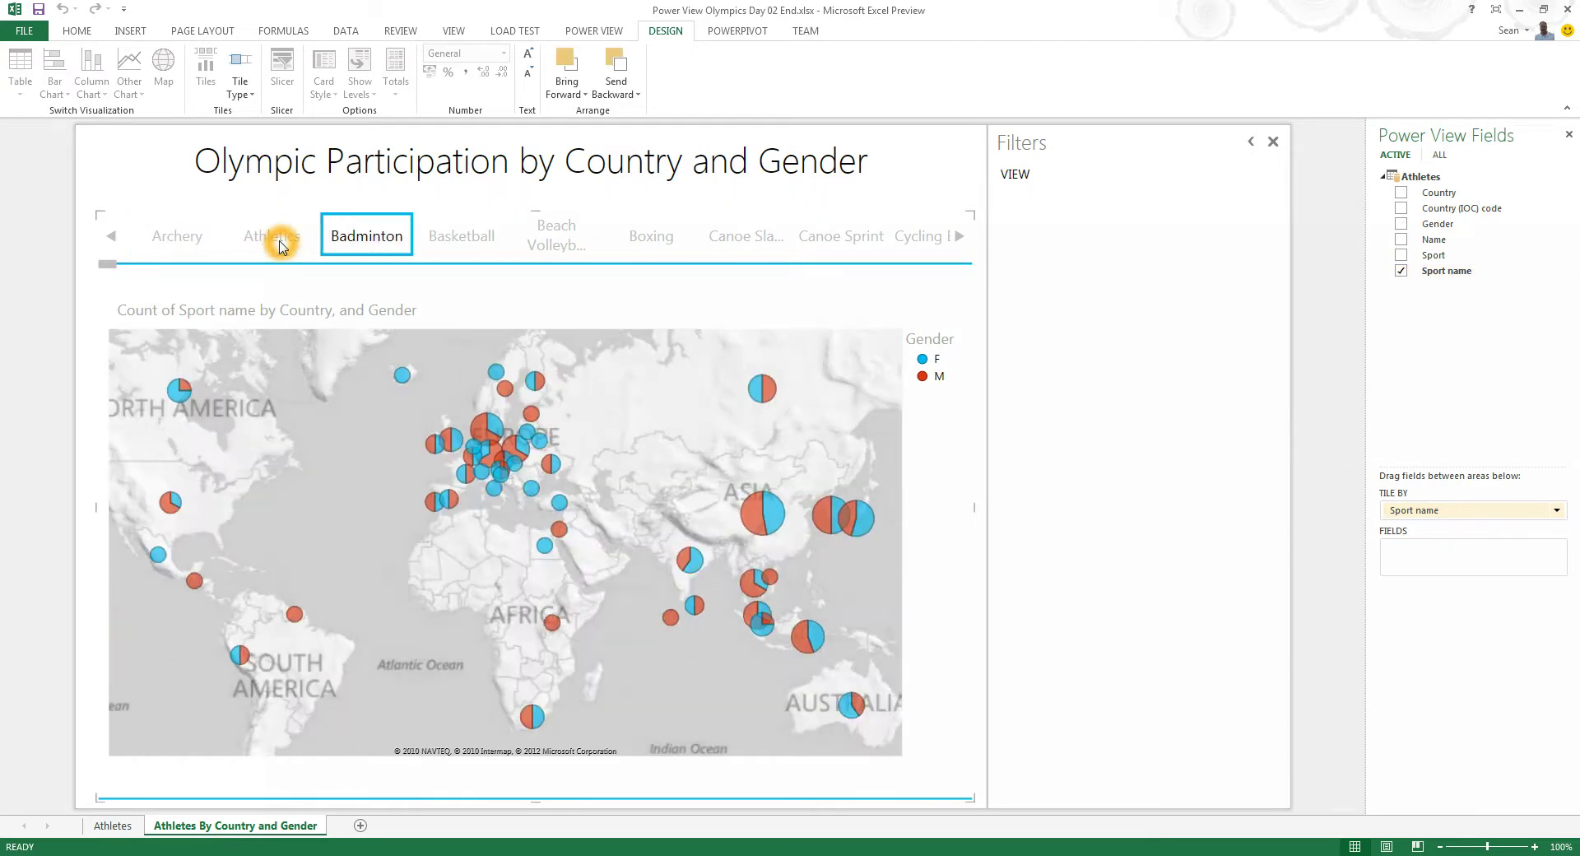
key(Right)
click(938, 675)
click(796, 758)
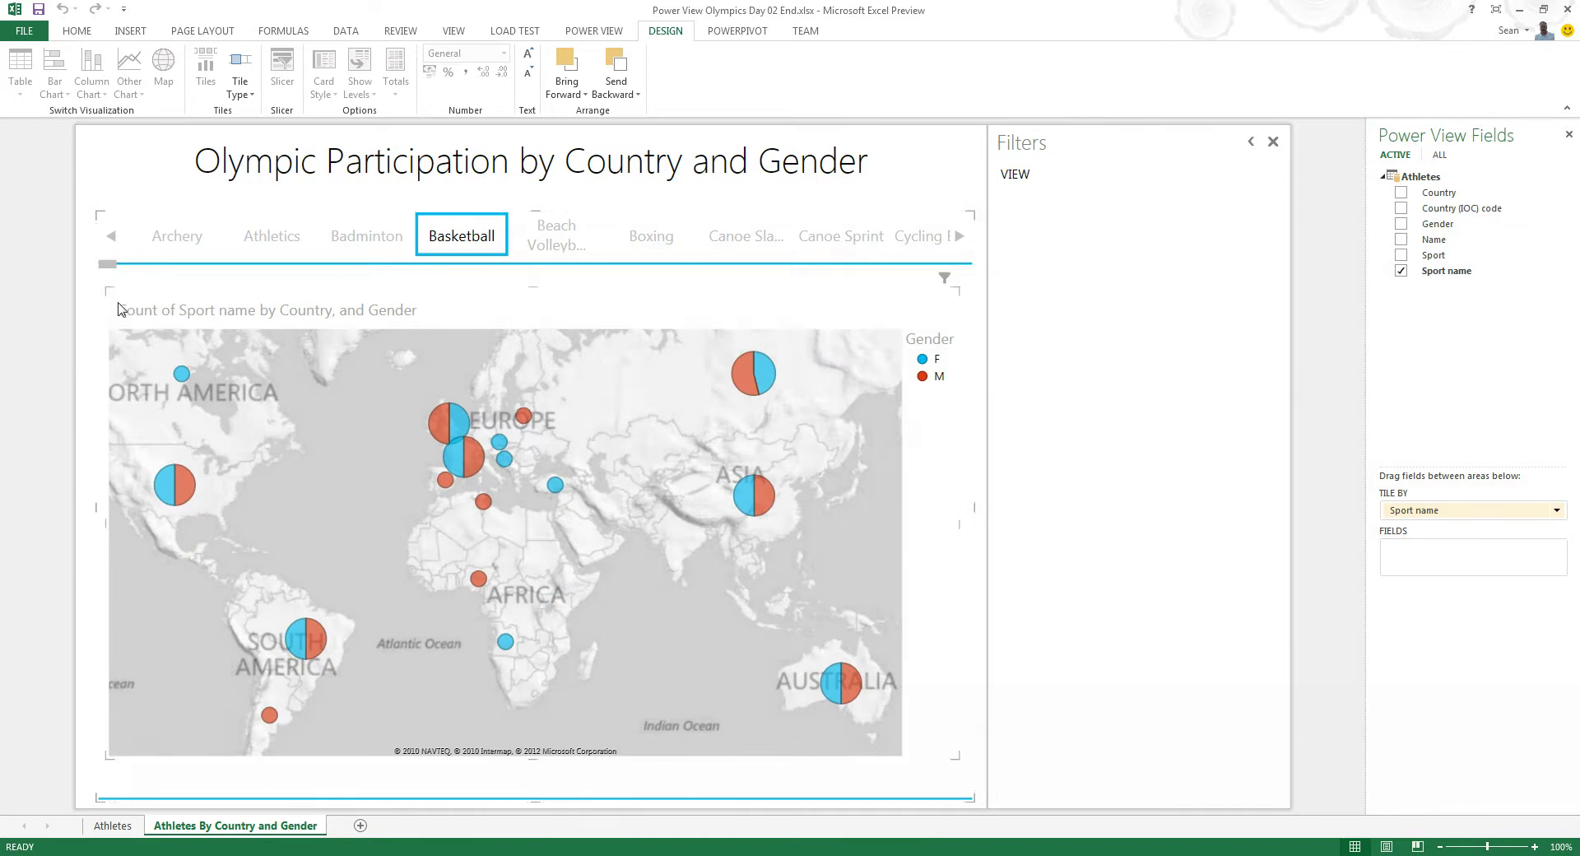
click(612, 234)
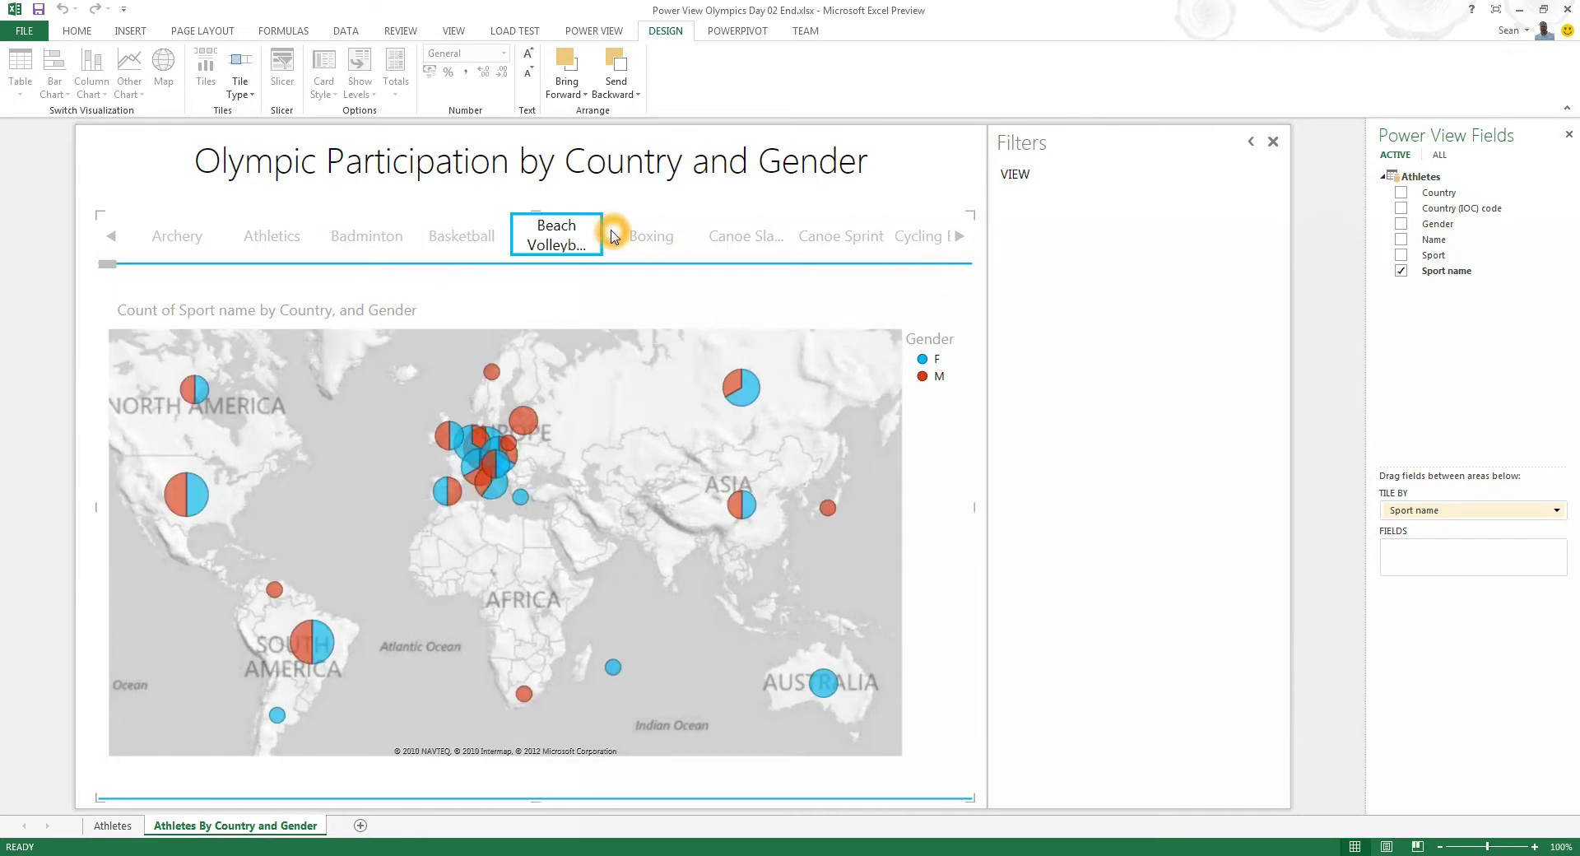
click(656, 251)
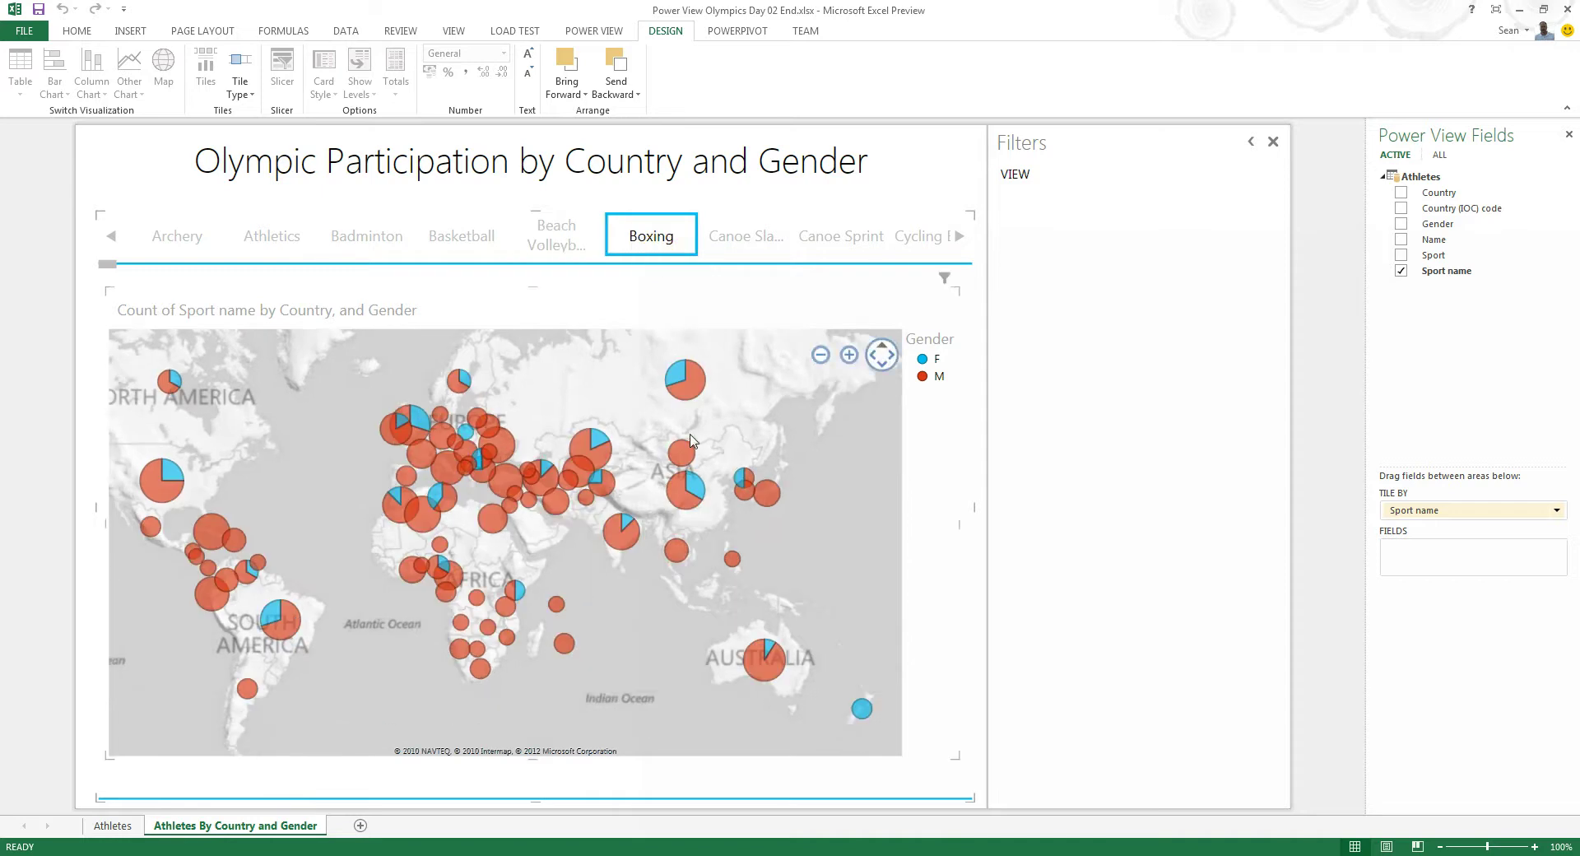
click(384, 751)
click(311, 445)
Step through the sport tiles from Canoe Slalom through Canoe Sprint and the mountain bike events to Cycling Road
click(727, 235)
key(Right)
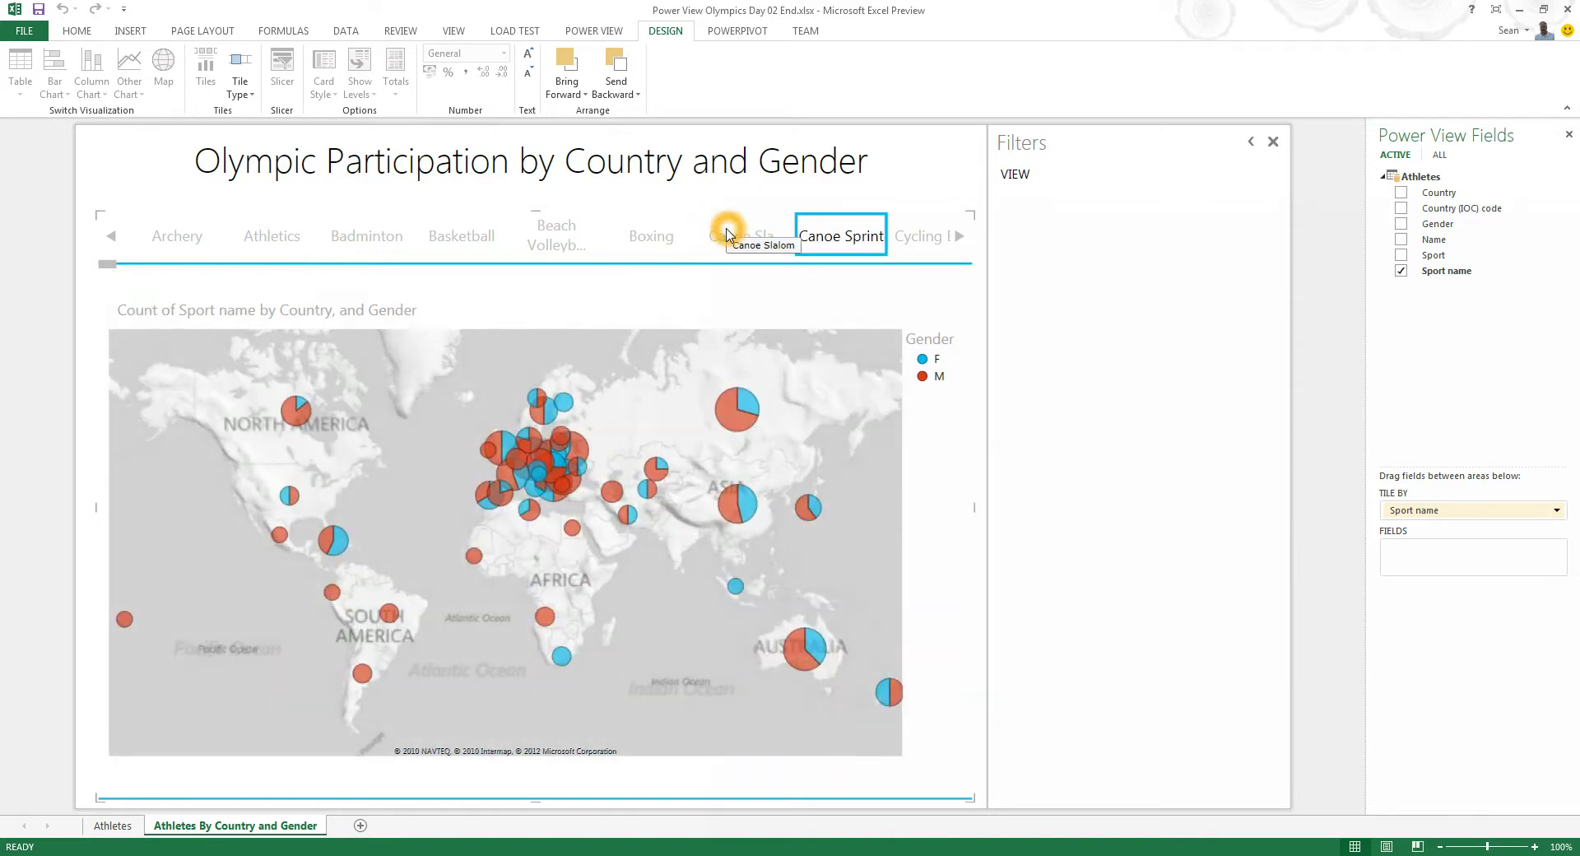
key(Right)
key(Right)
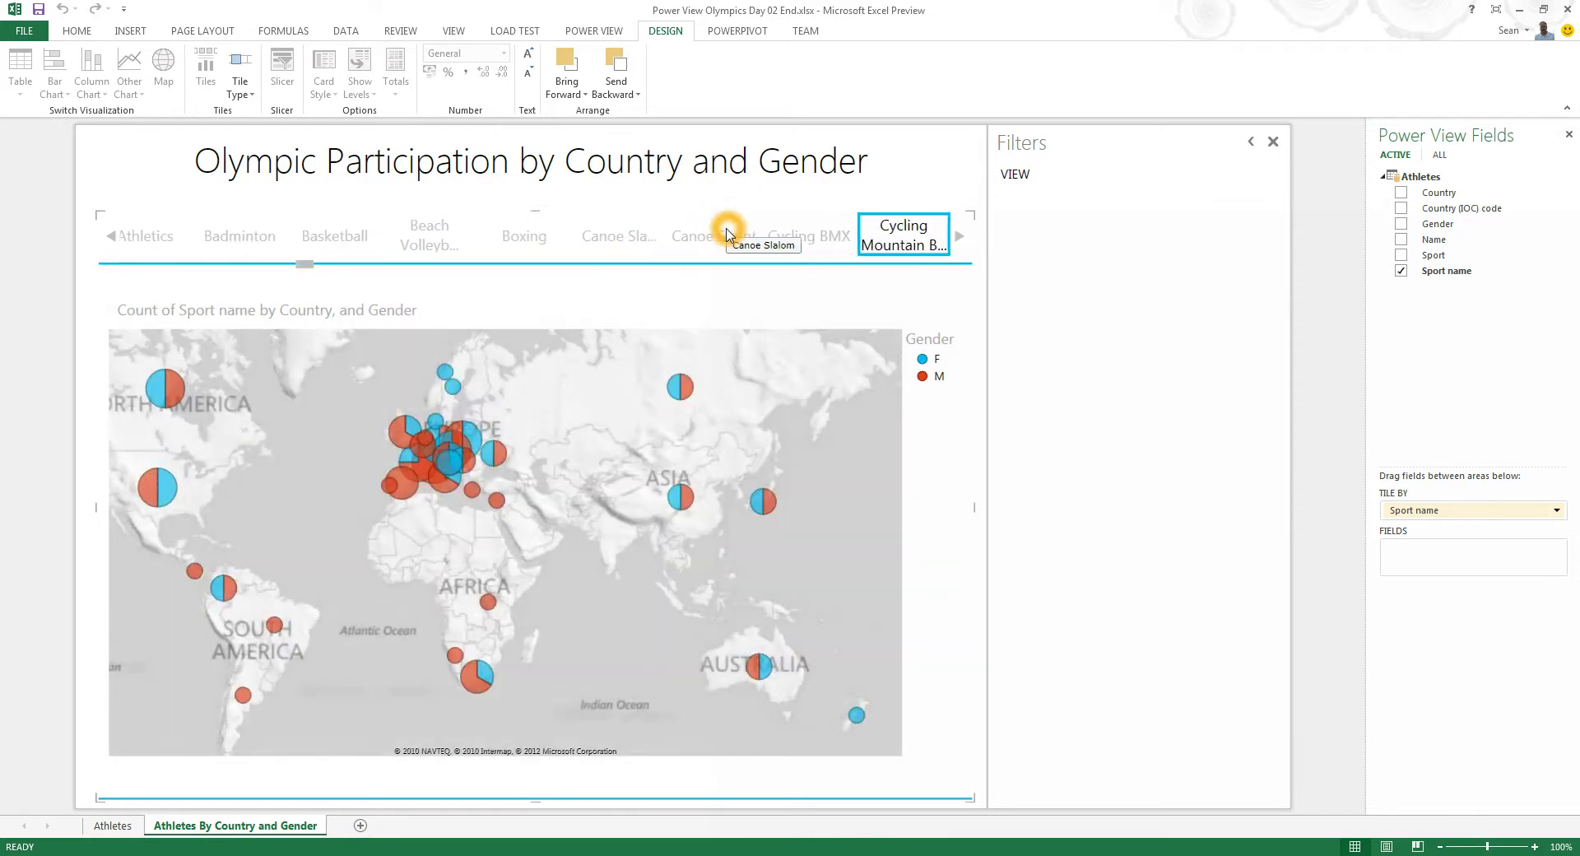
key(Right)
key(Right)
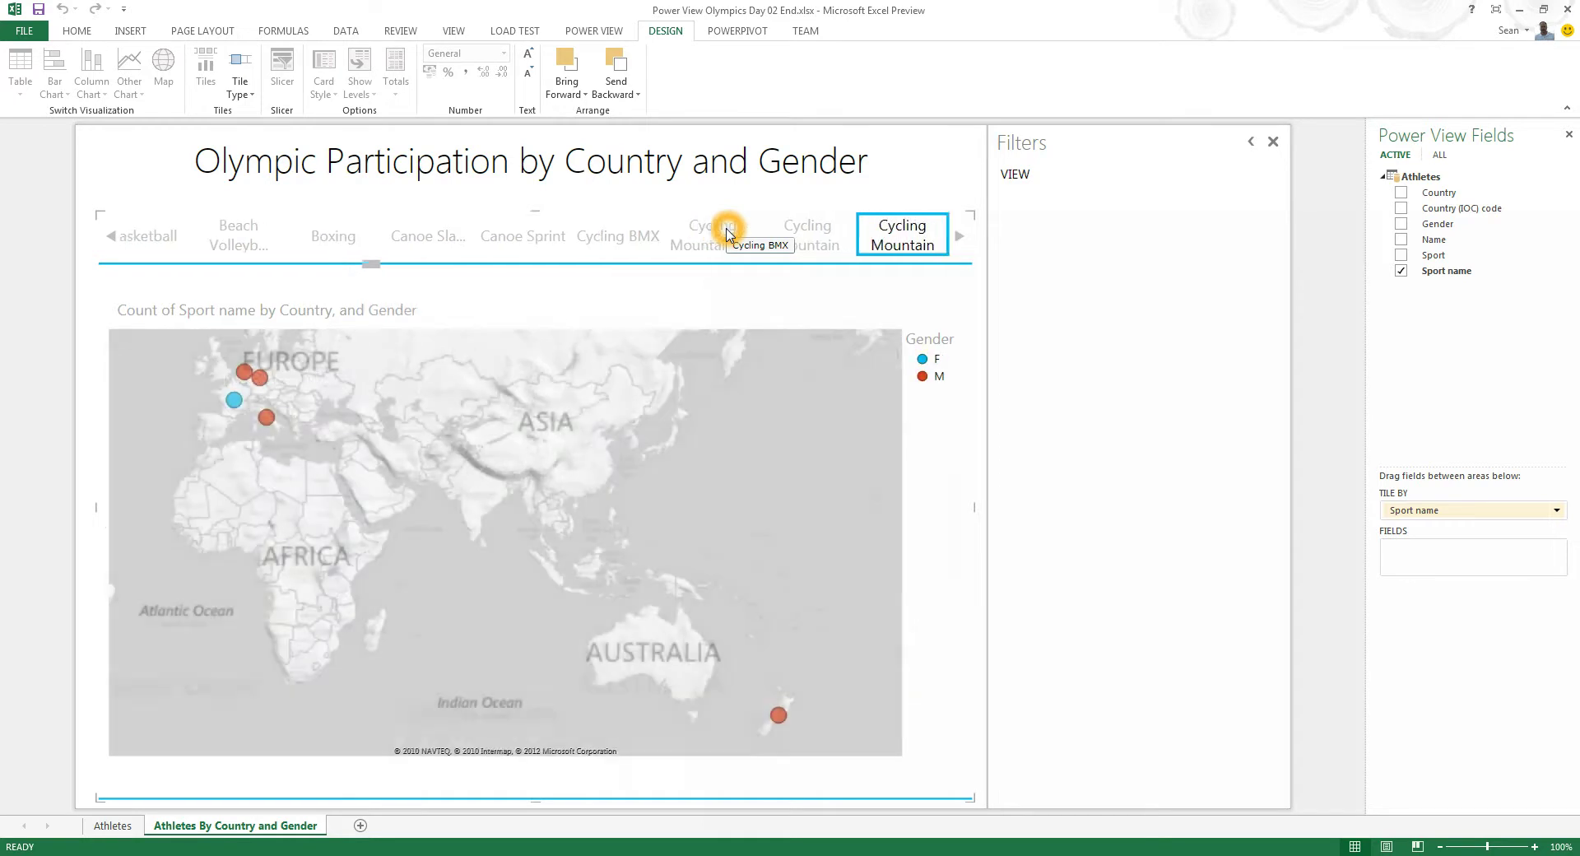
key(Right)
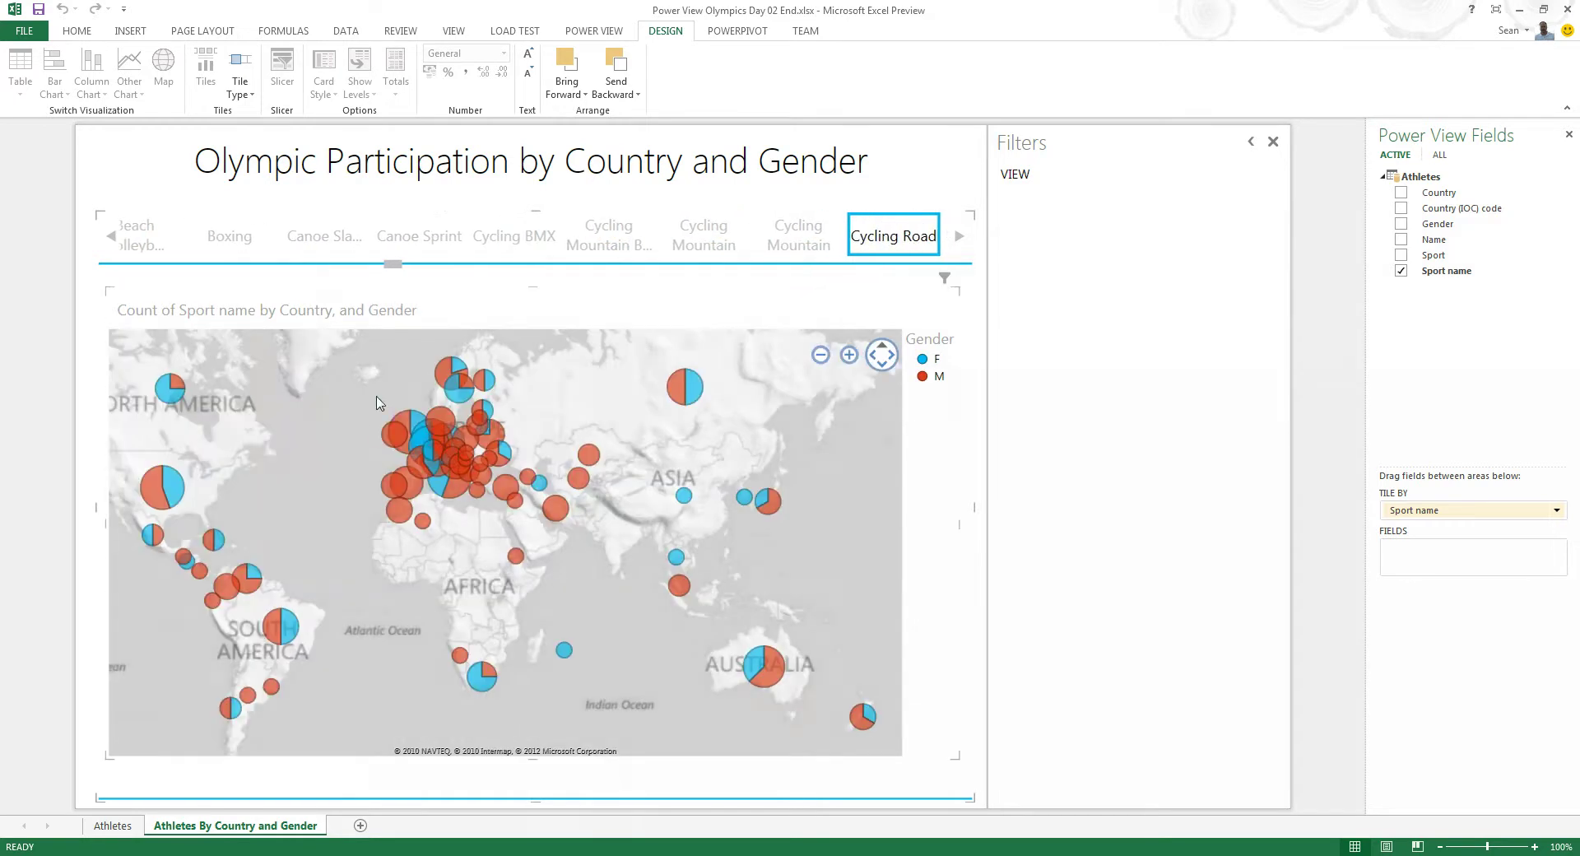
Examine the Cycling Road participation across Europe and choose the combined cycling tile that follows it
click(848, 355)
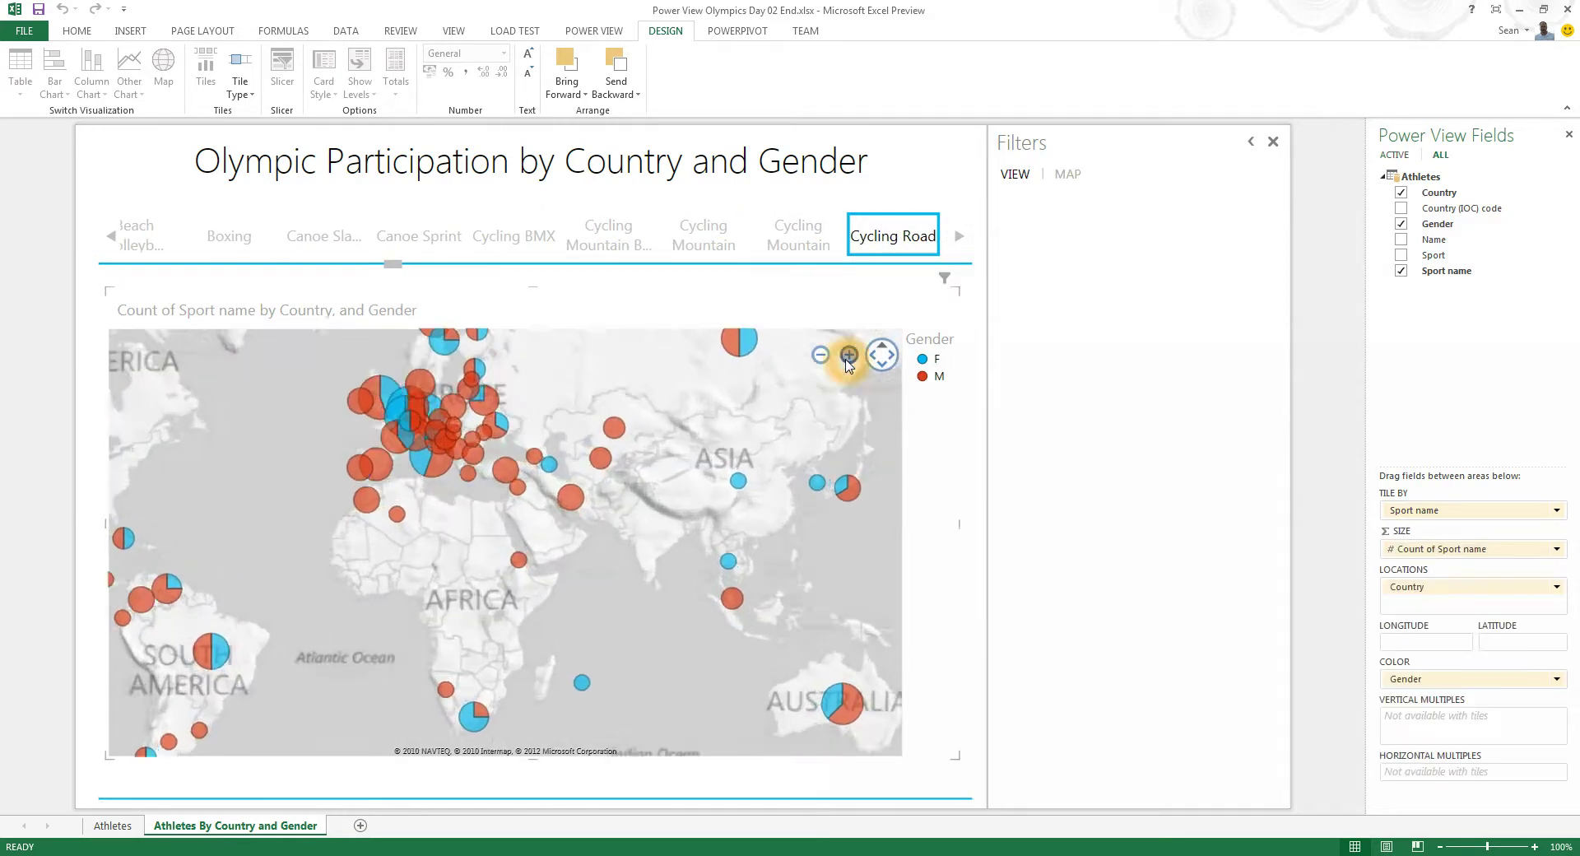
drag(548, 432, 603, 630)
click(906, 240)
click(959, 236)
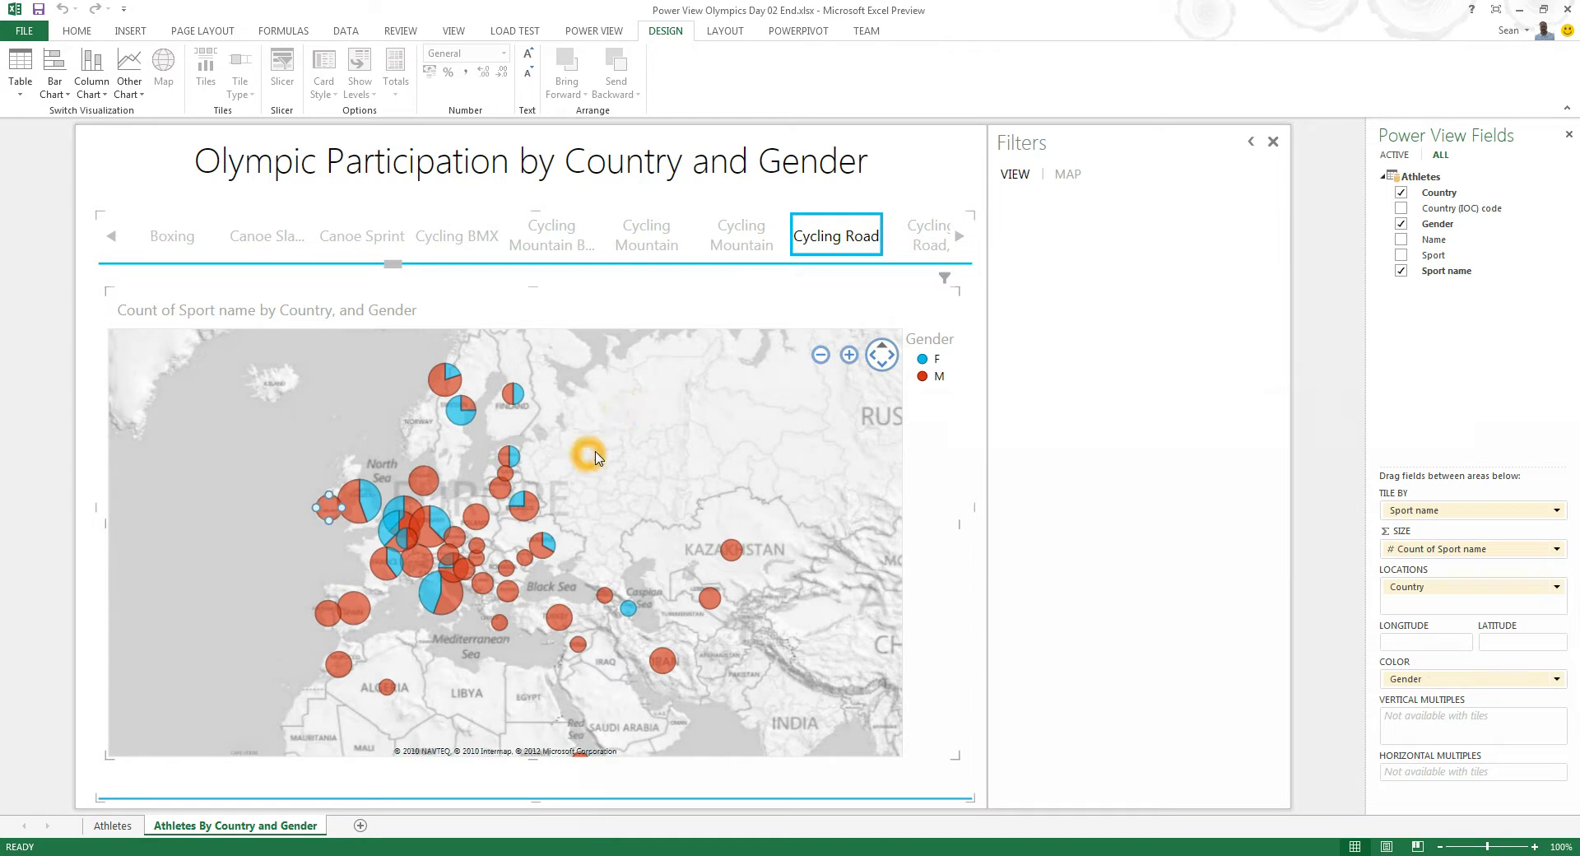
click(938, 236)
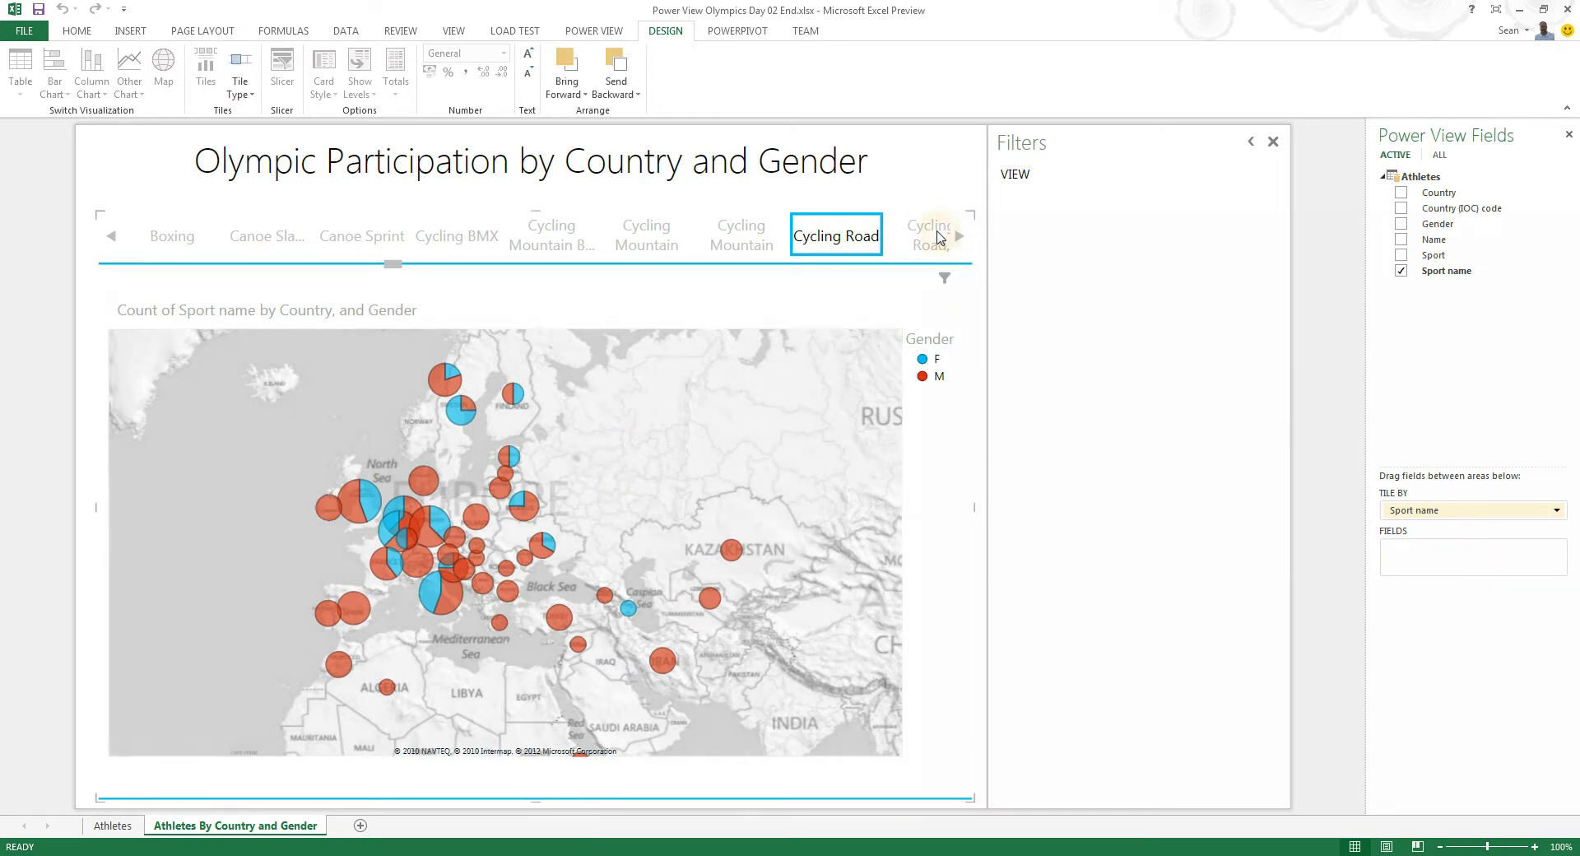
Examine participation for the combined cycling tile on the map and bring up the Cycling Track tile
click(423, 471)
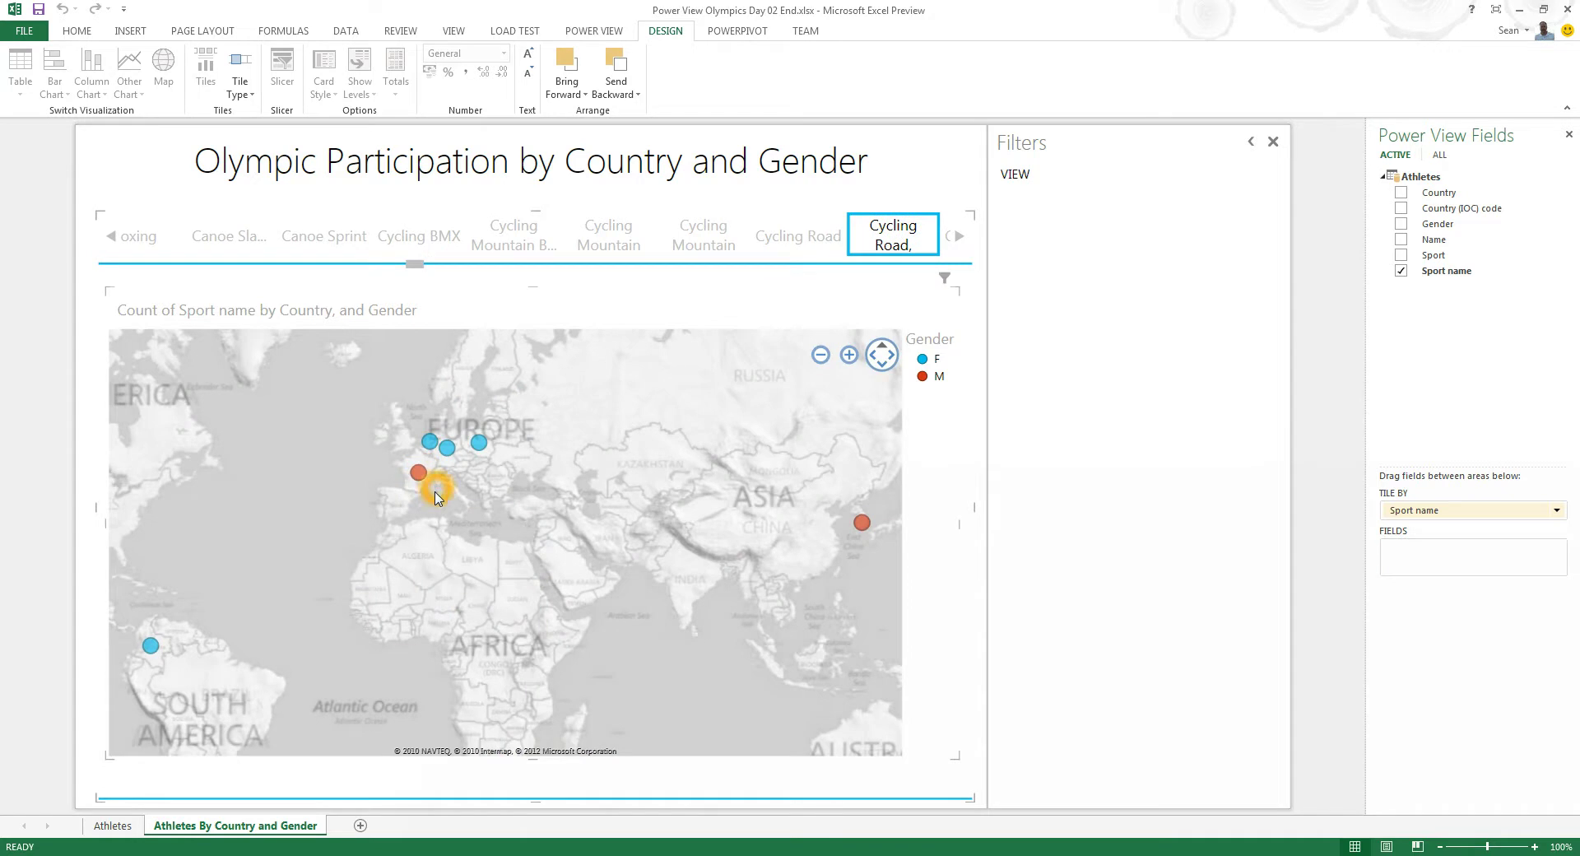
click(963, 240)
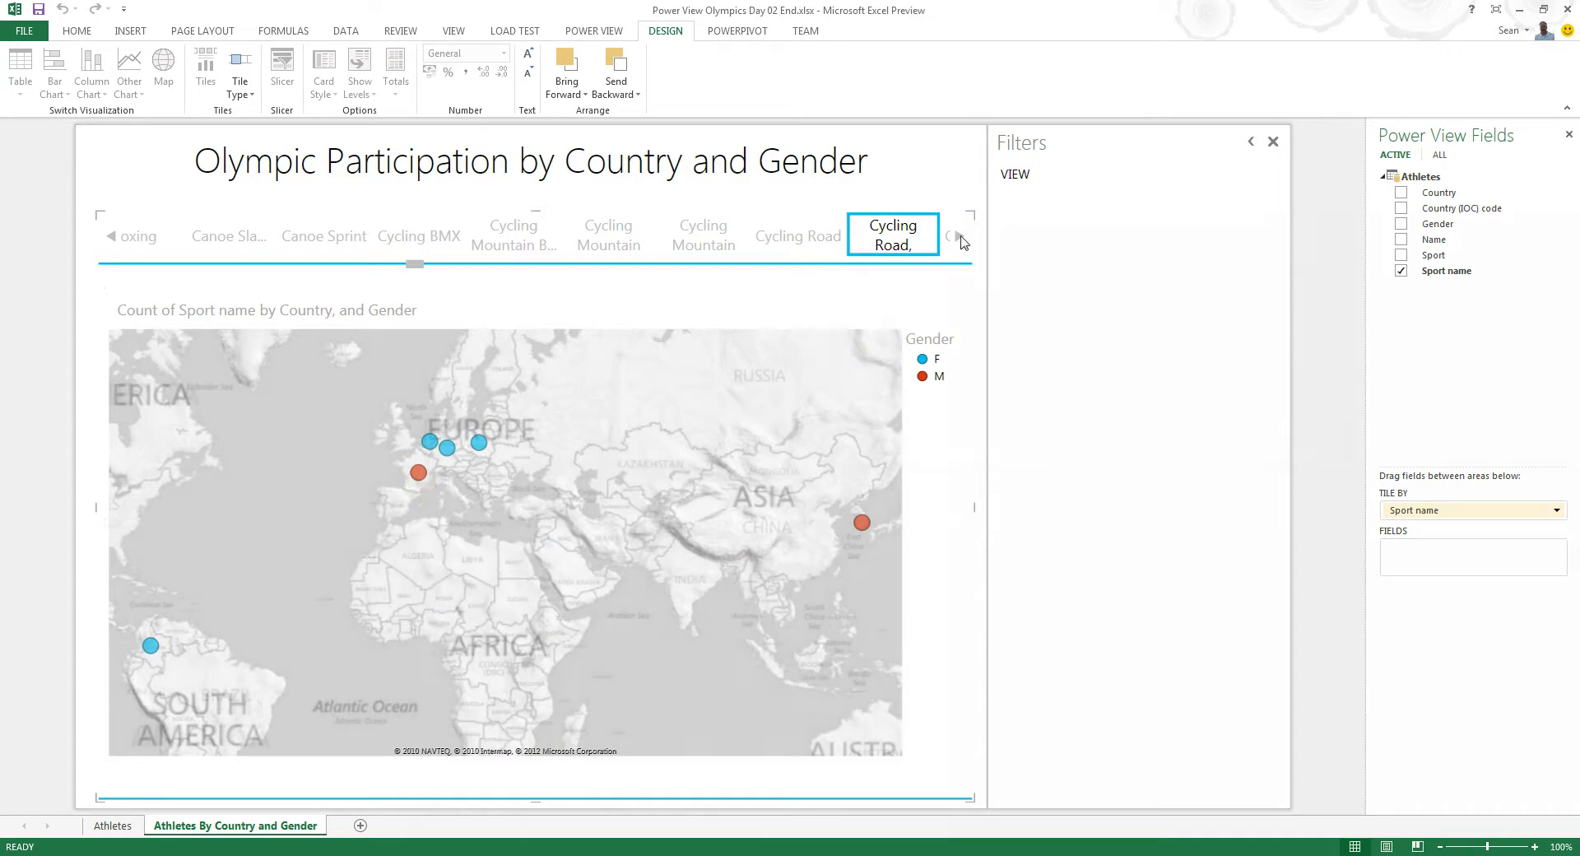
click(904, 246)
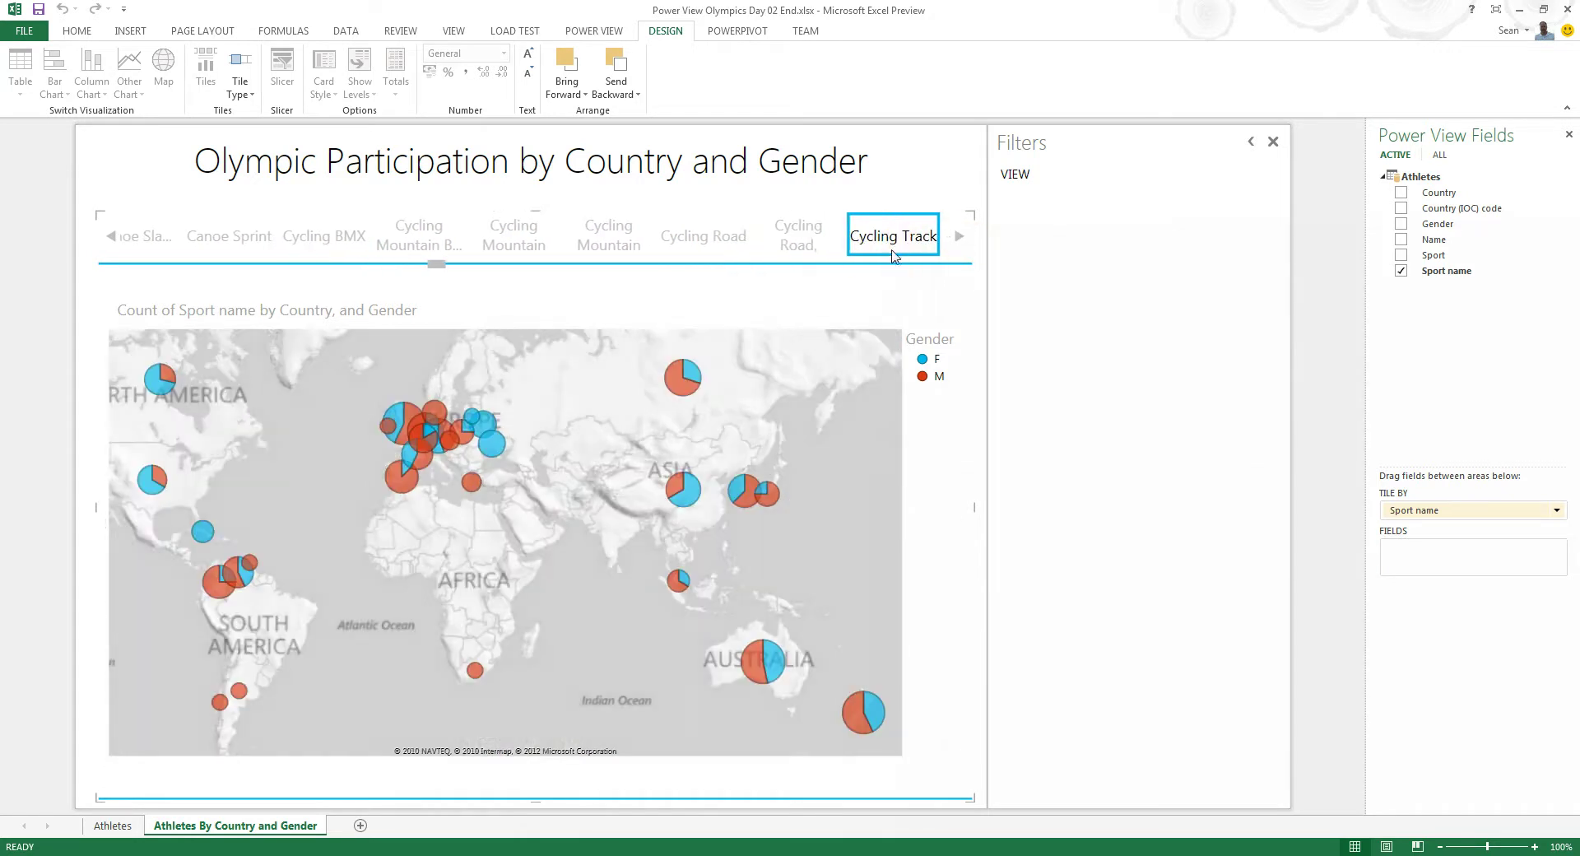
click(908, 251)
click(518, 531)
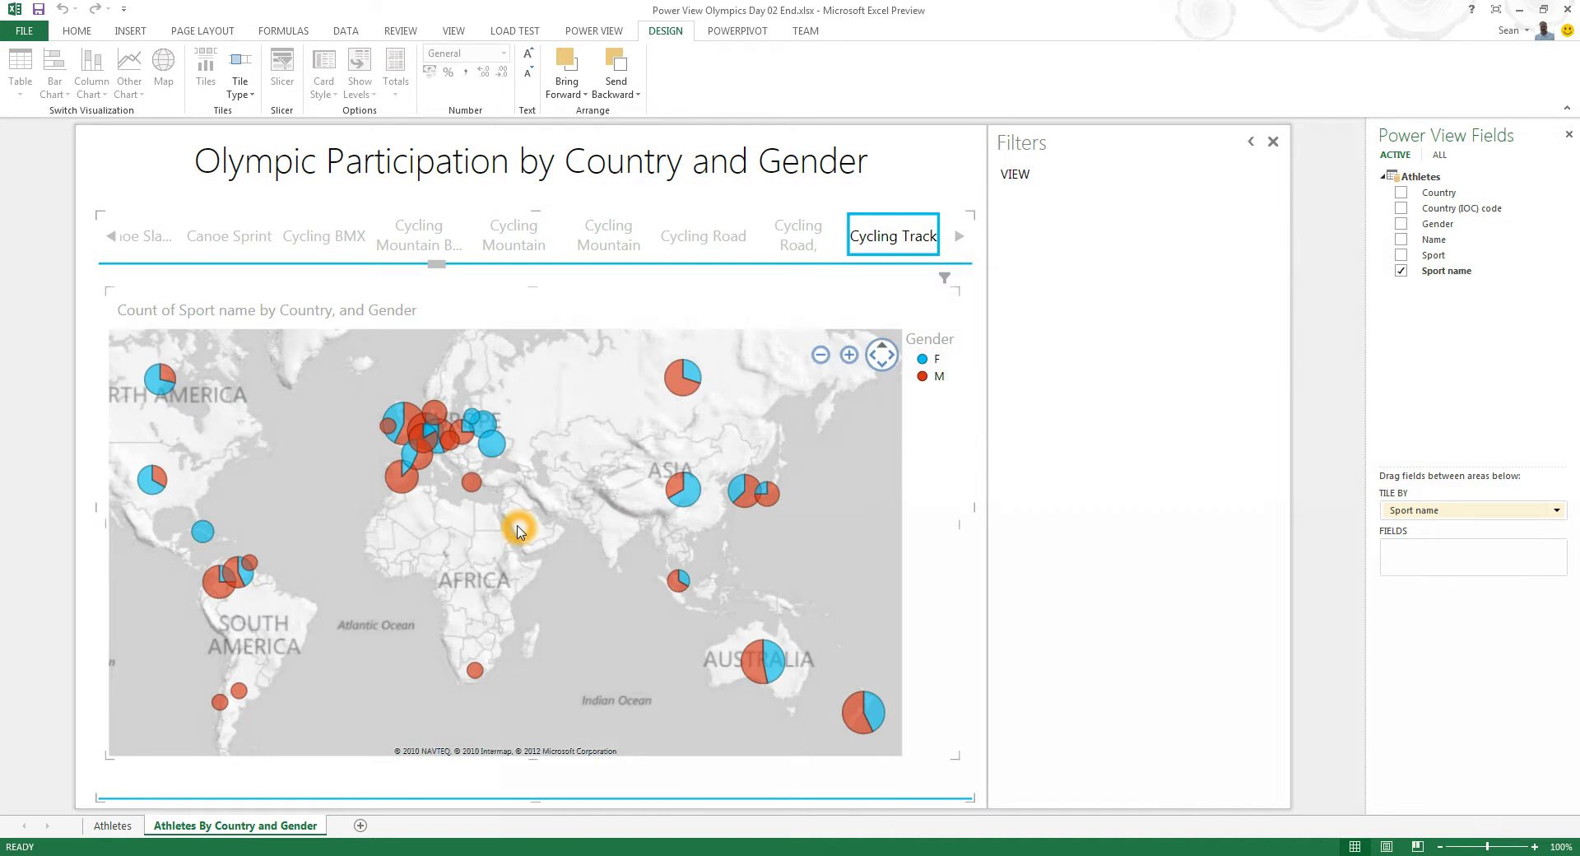
Advance through the sport tiles to Diving and inspect its participation by country on the map
click(938, 262)
click(960, 240)
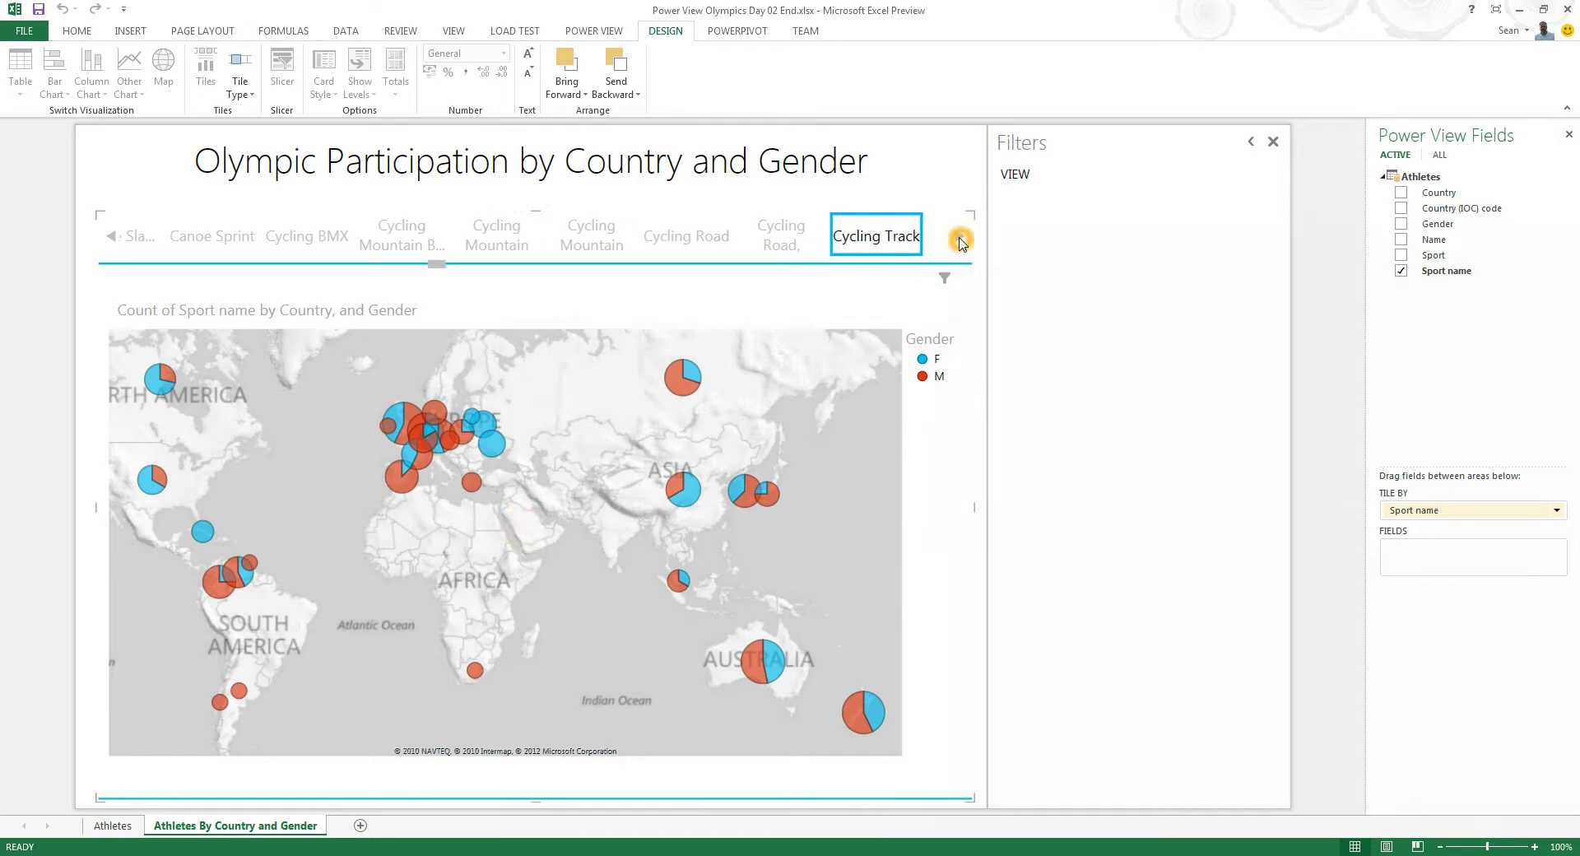
click(835, 244)
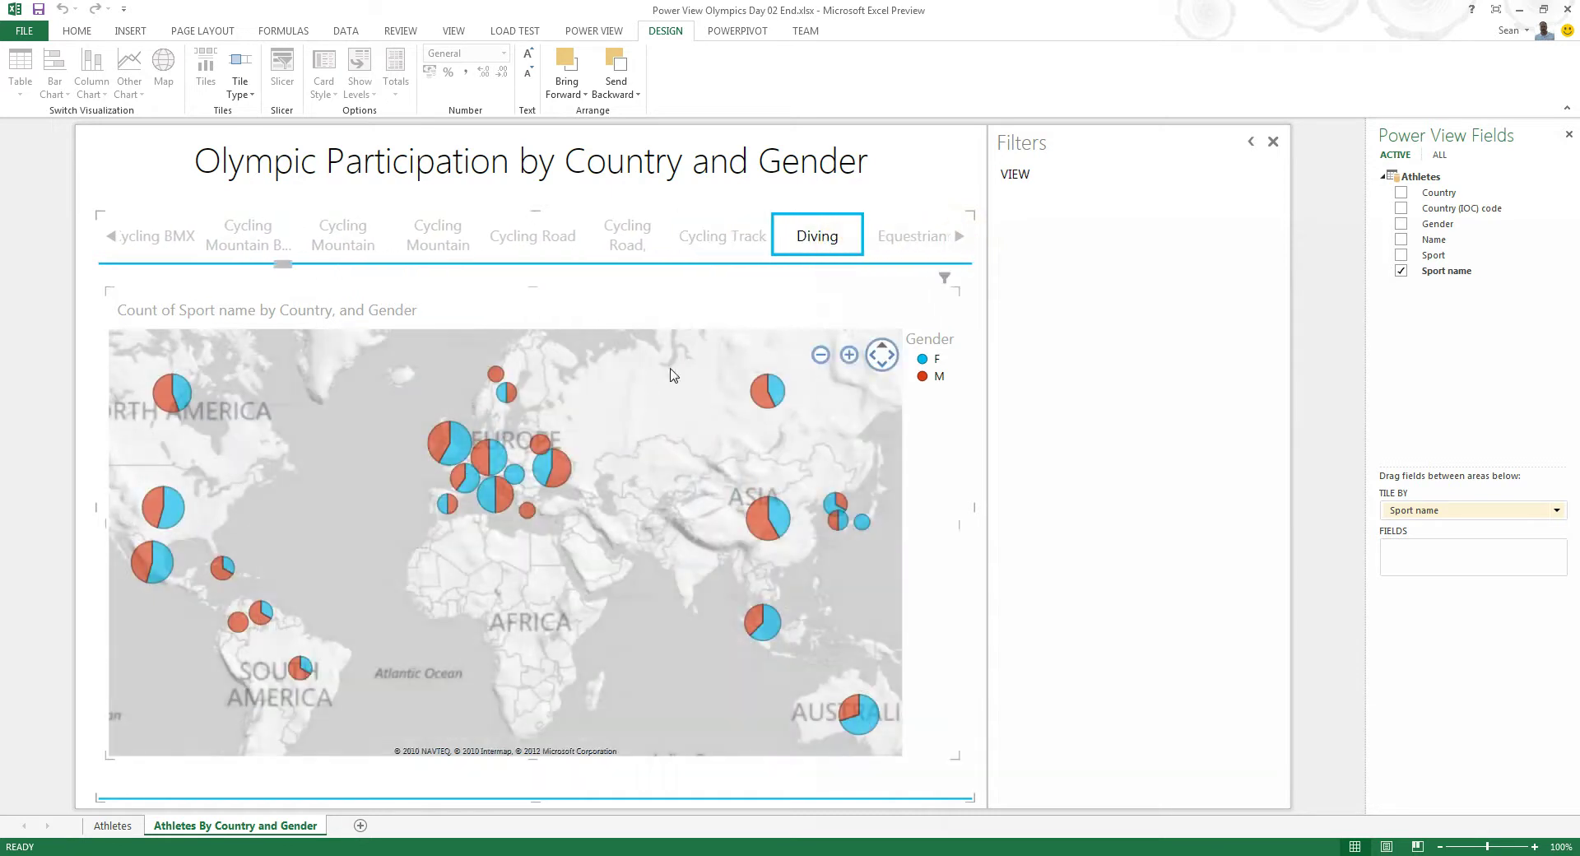
mouse_move(766, 526)
Set the map's bubble size scale to be the same across all tiles
click(702, 323)
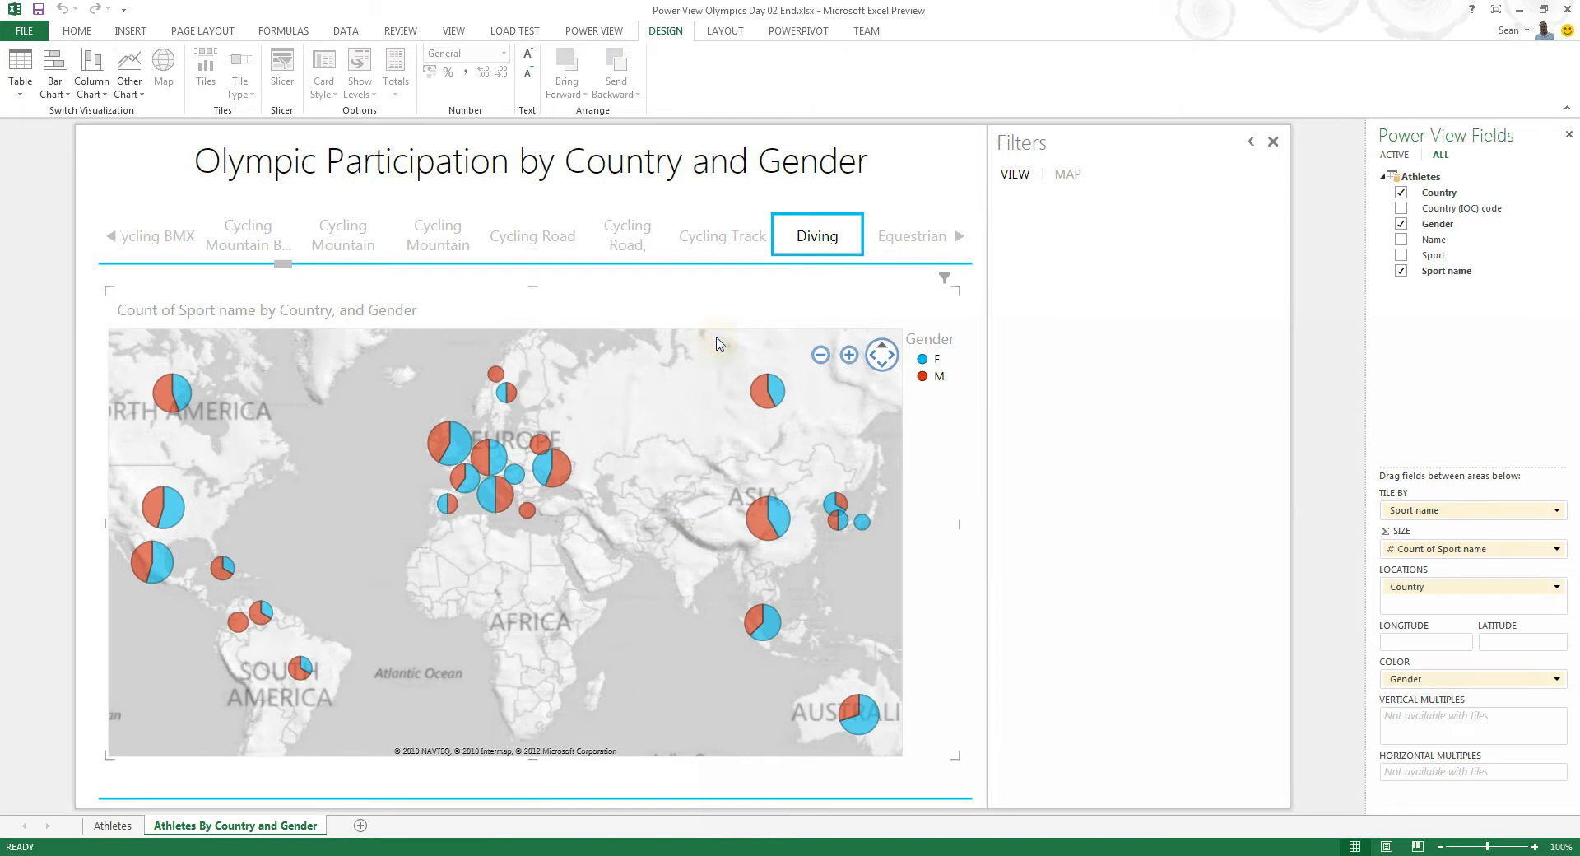
click(724, 30)
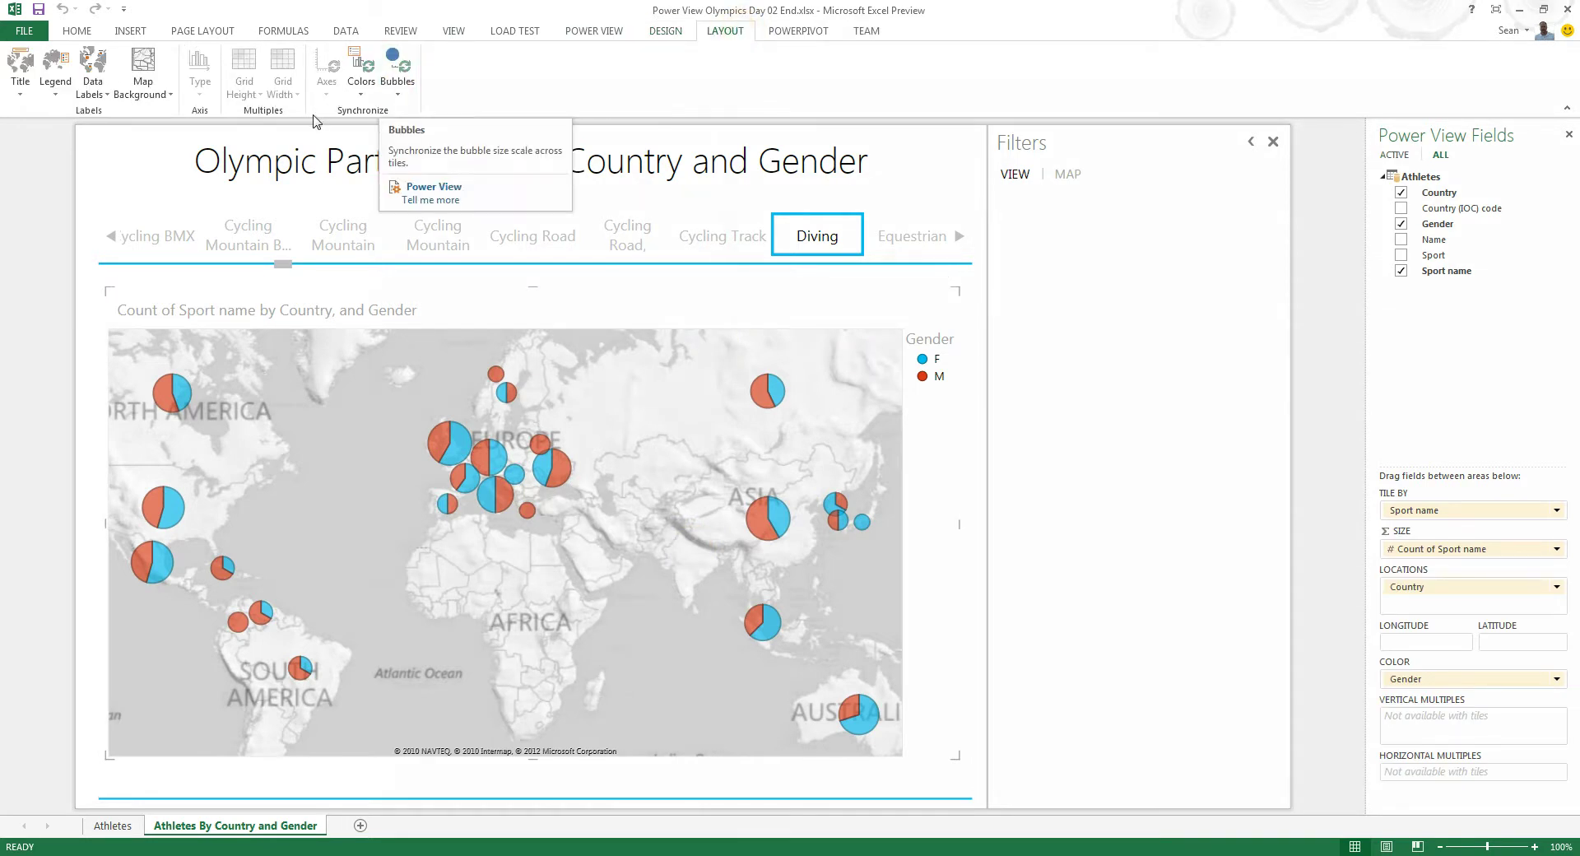
click(398, 89)
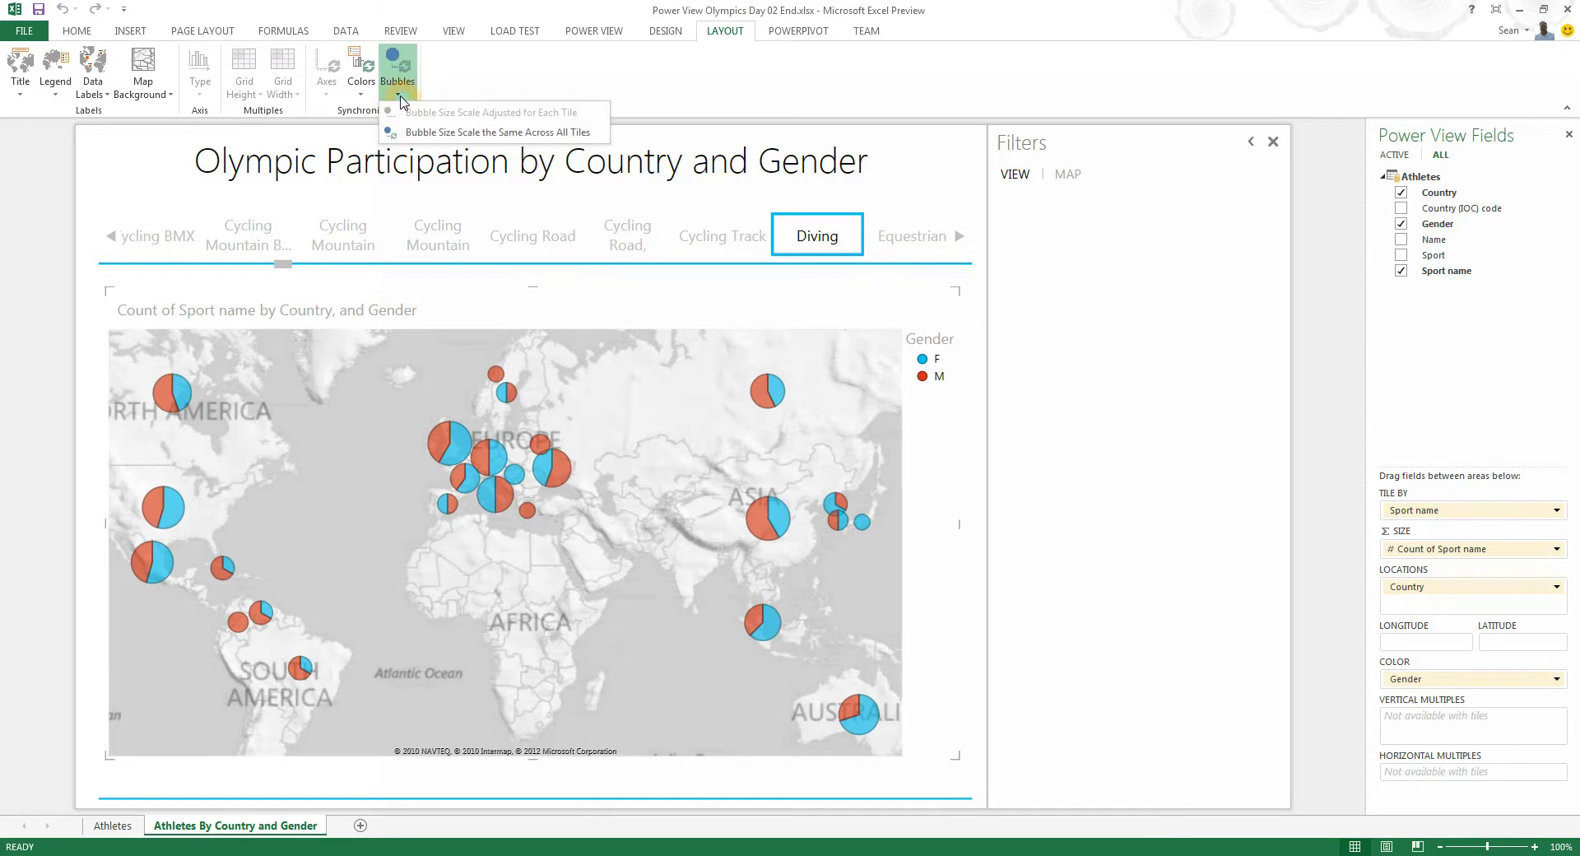
click(476, 135)
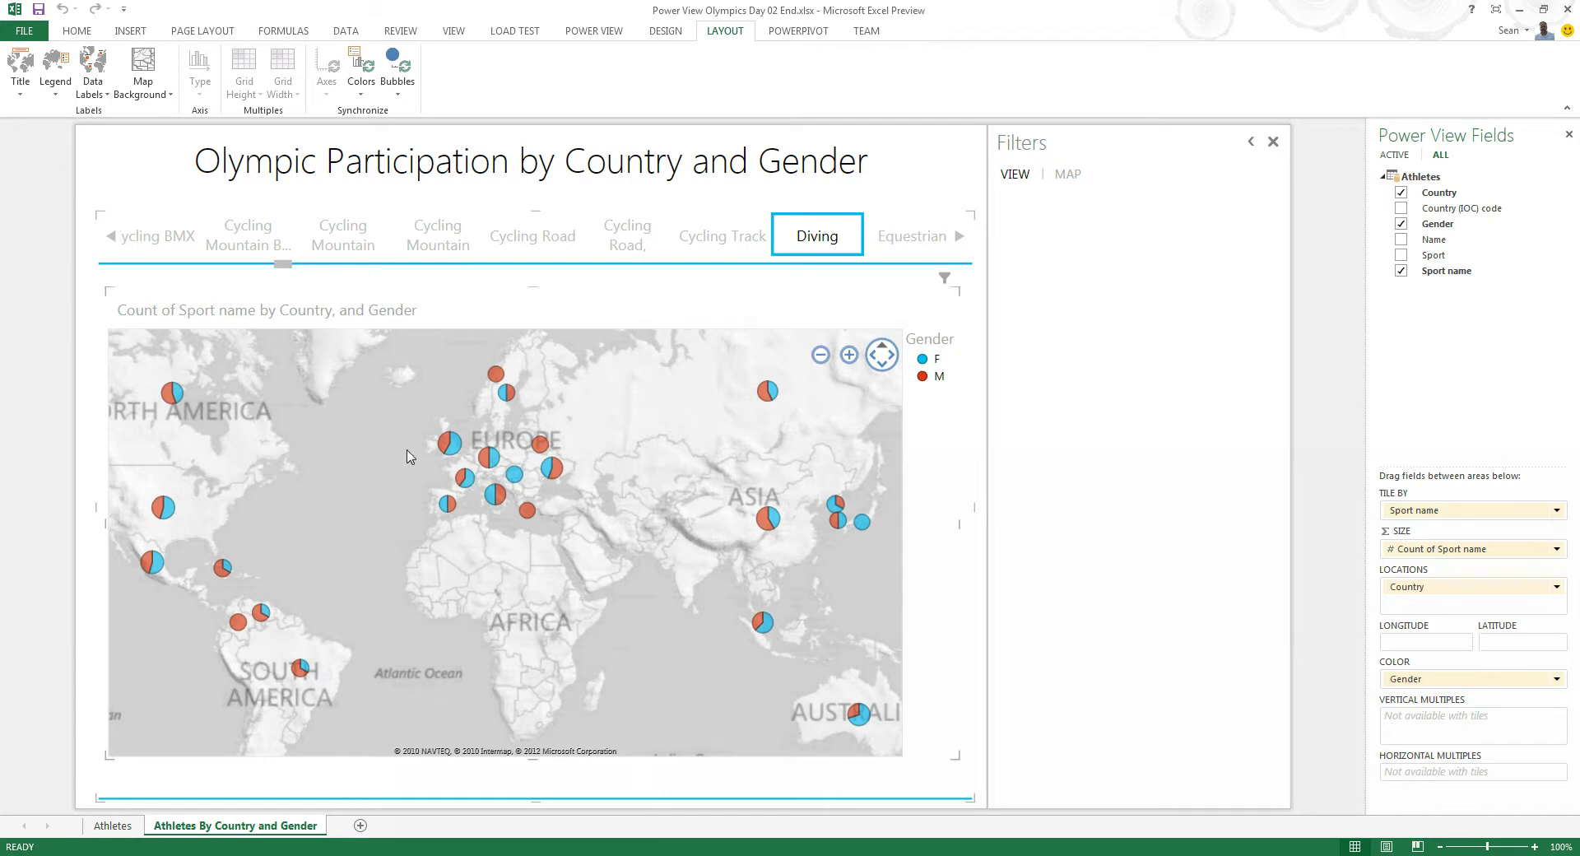
Compare the map's bubbles across the Equestrian, Fencing and Football sport tiles
click(340, 463)
click(900, 244)
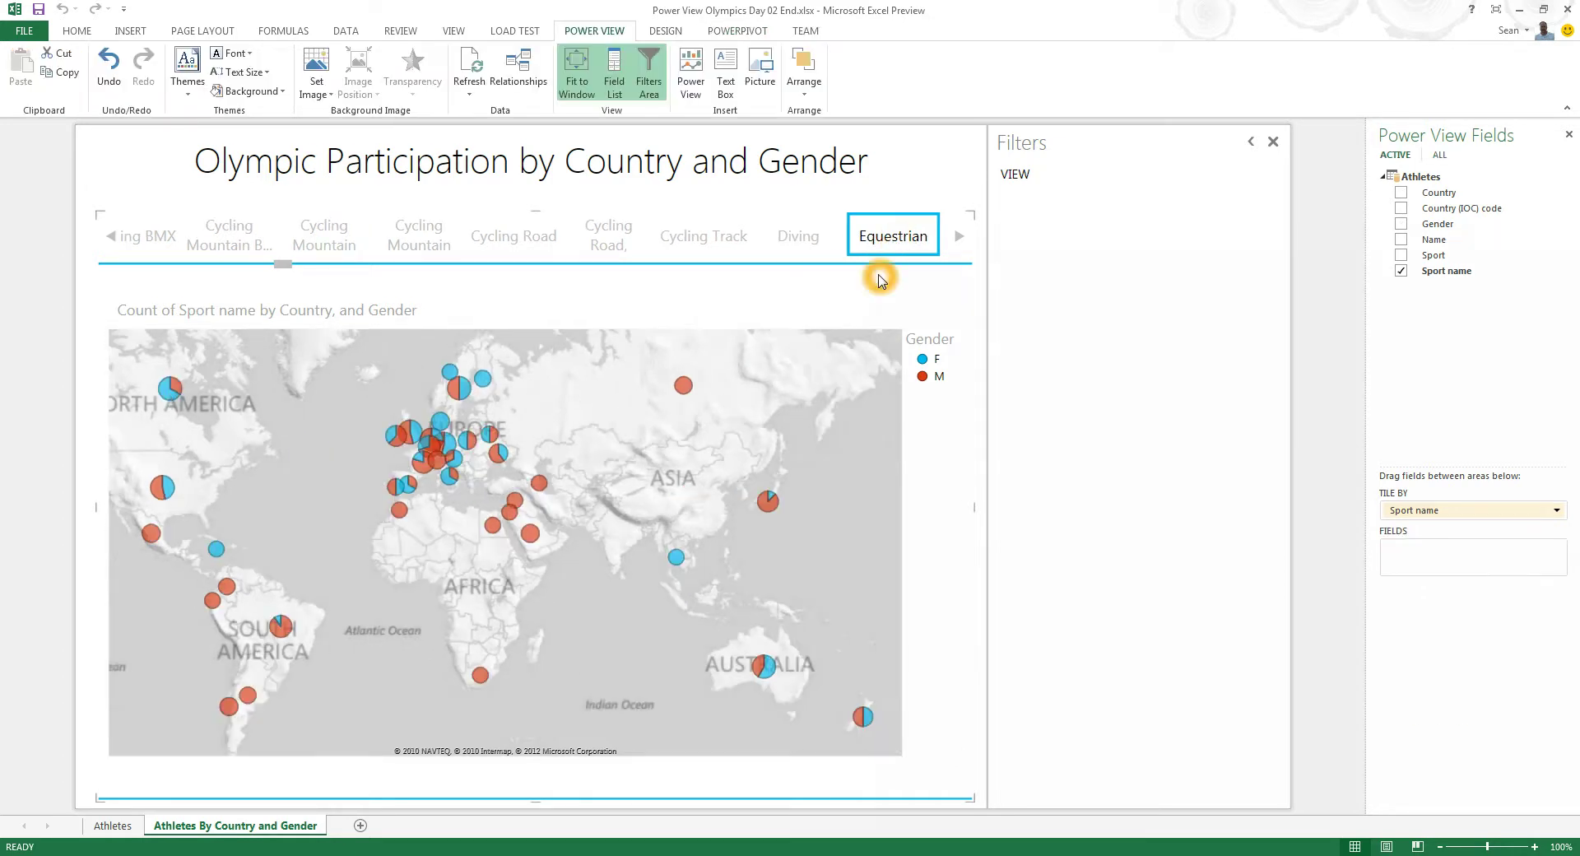
key(Right)
key(Right)
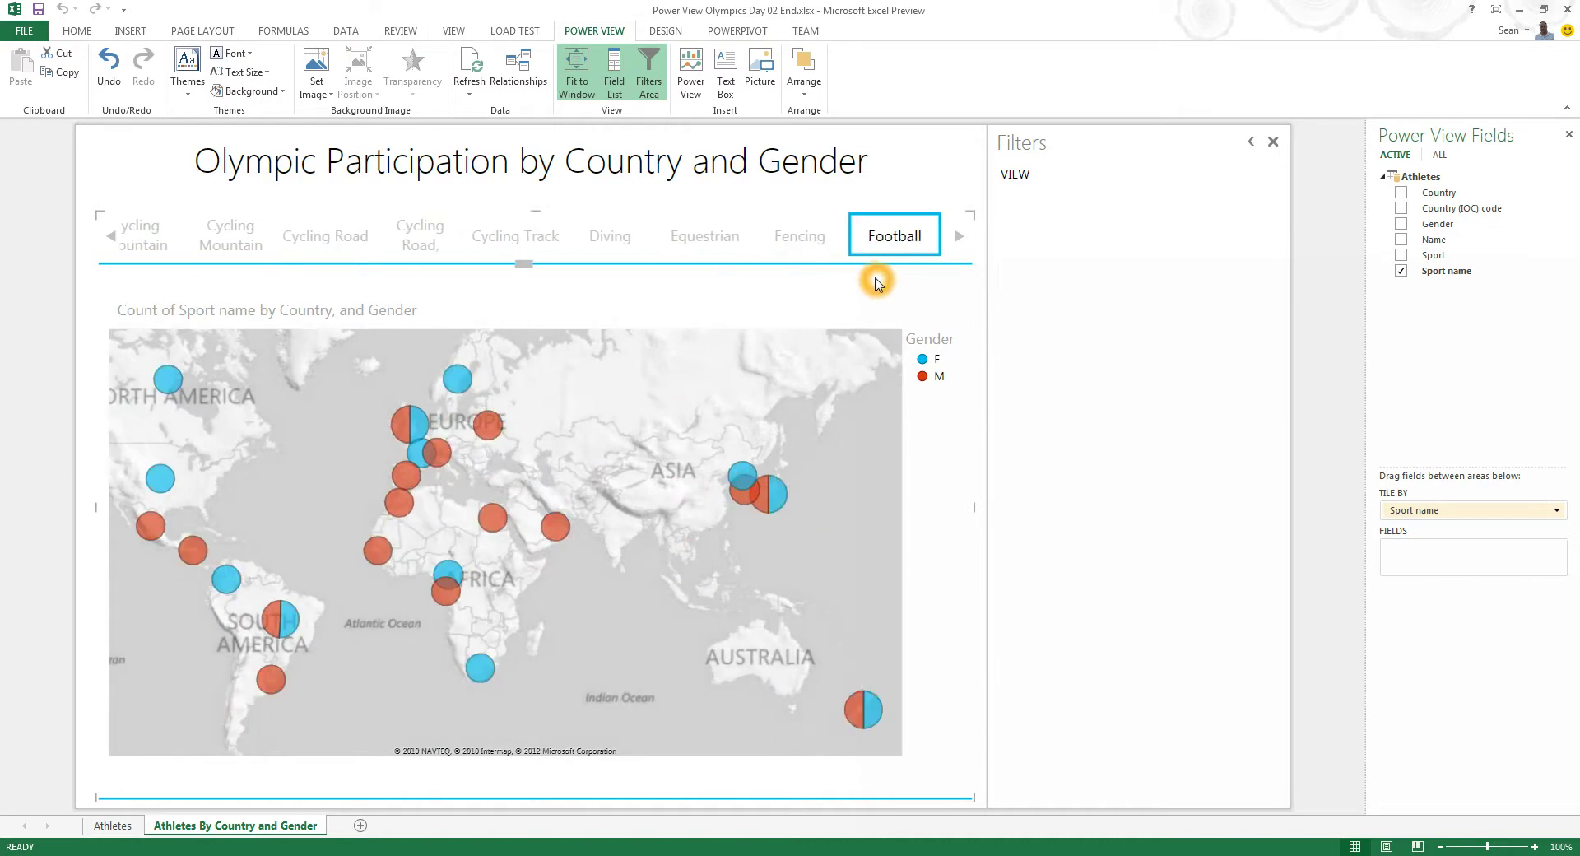
click(274, 466)
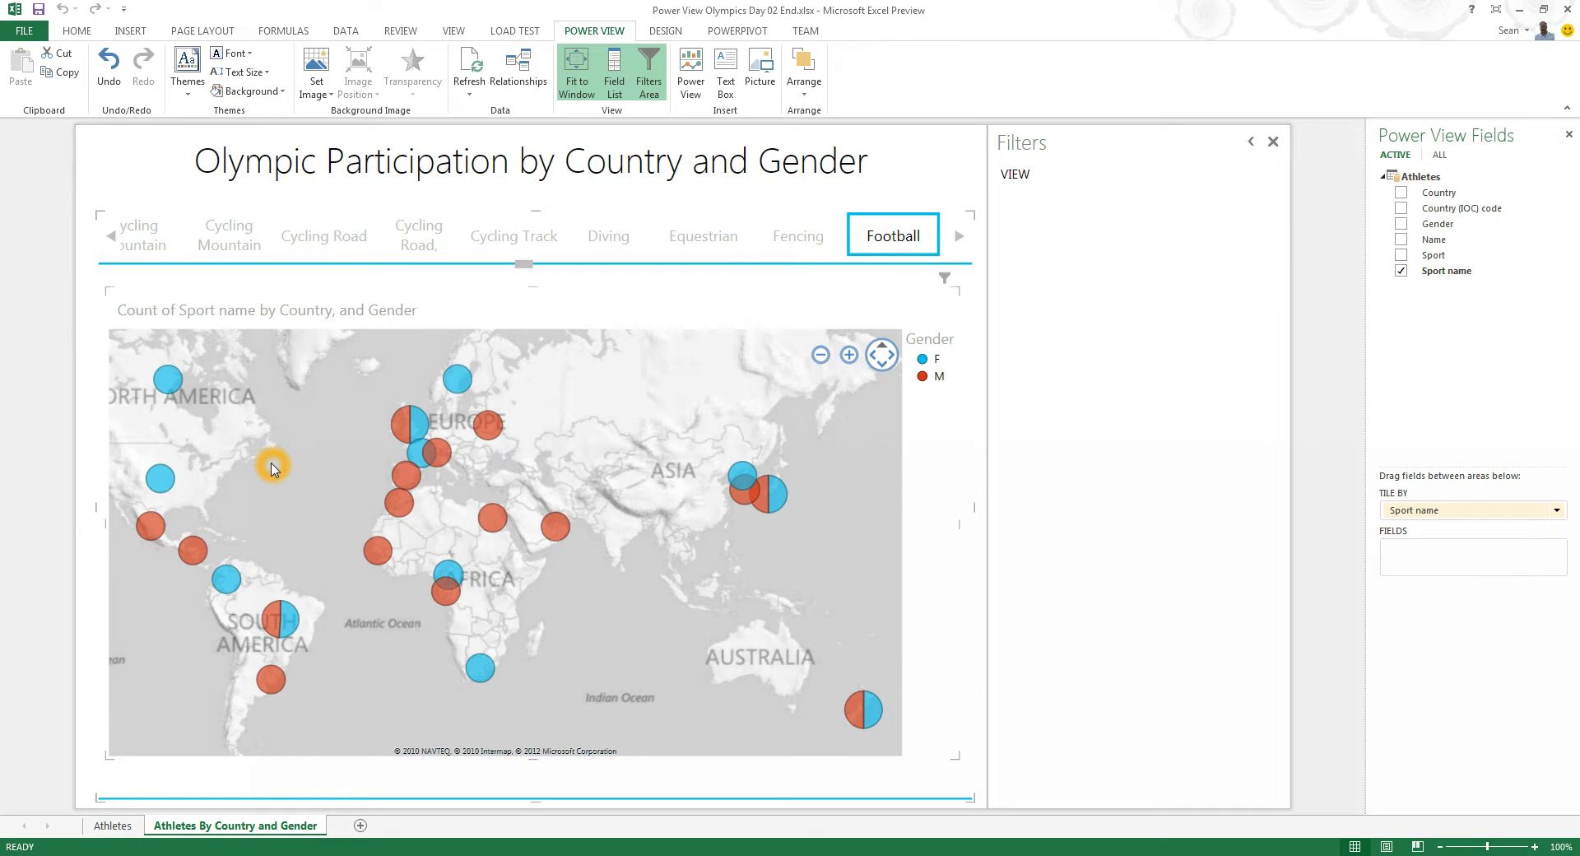
Highlight female participation on the Football map through the Gender legend, and switch the highlight to male
click(411, 414)
click(686, 543)
click(897, 408)
click(937, 358)
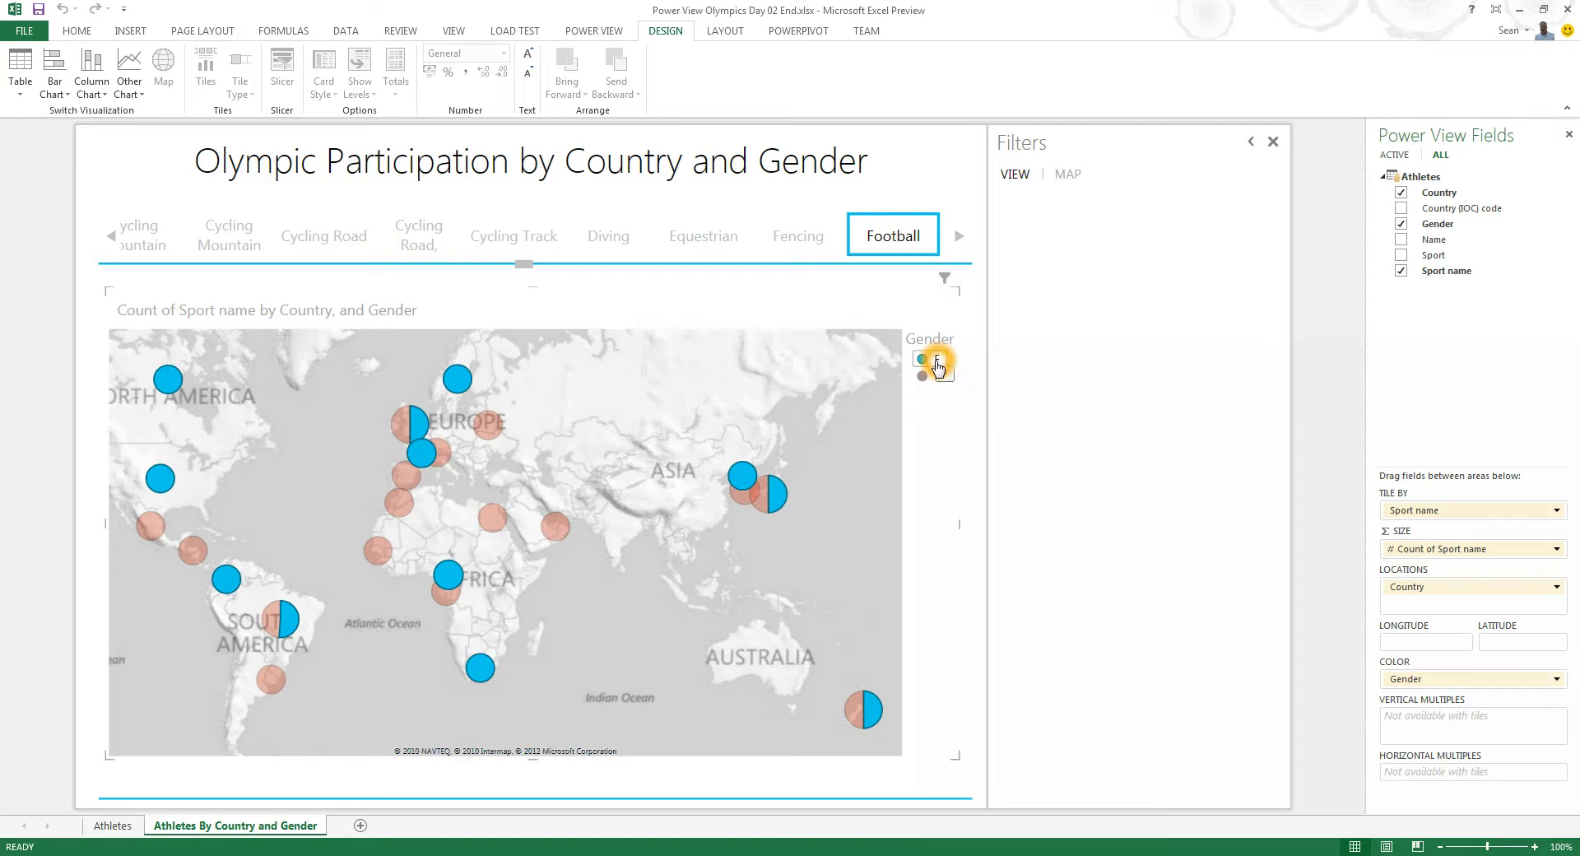
click(940, 382)
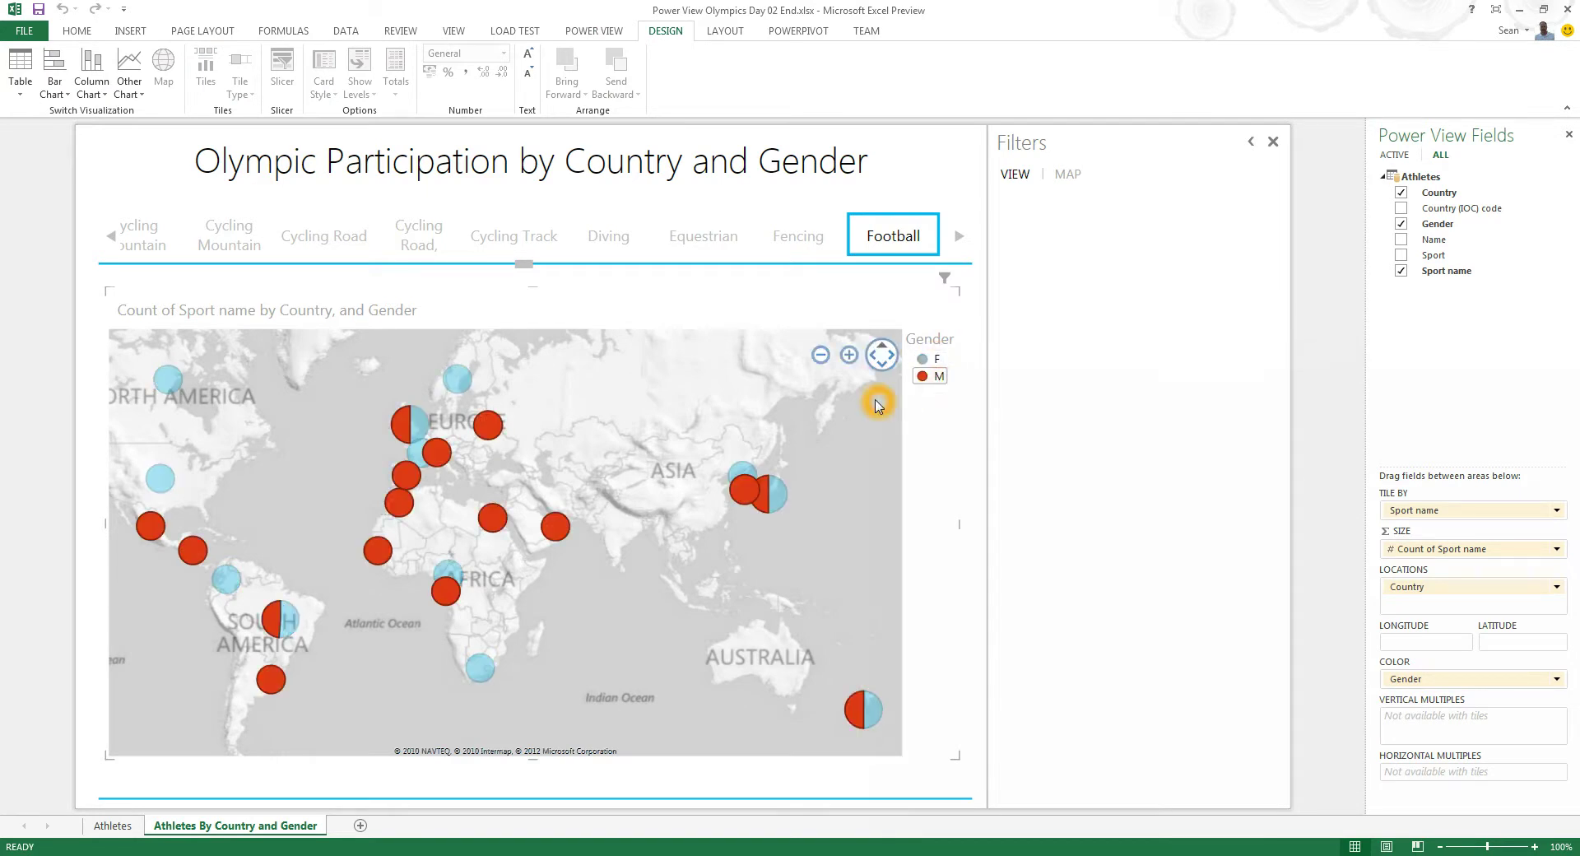
click(695, 384)
click(627, 377)
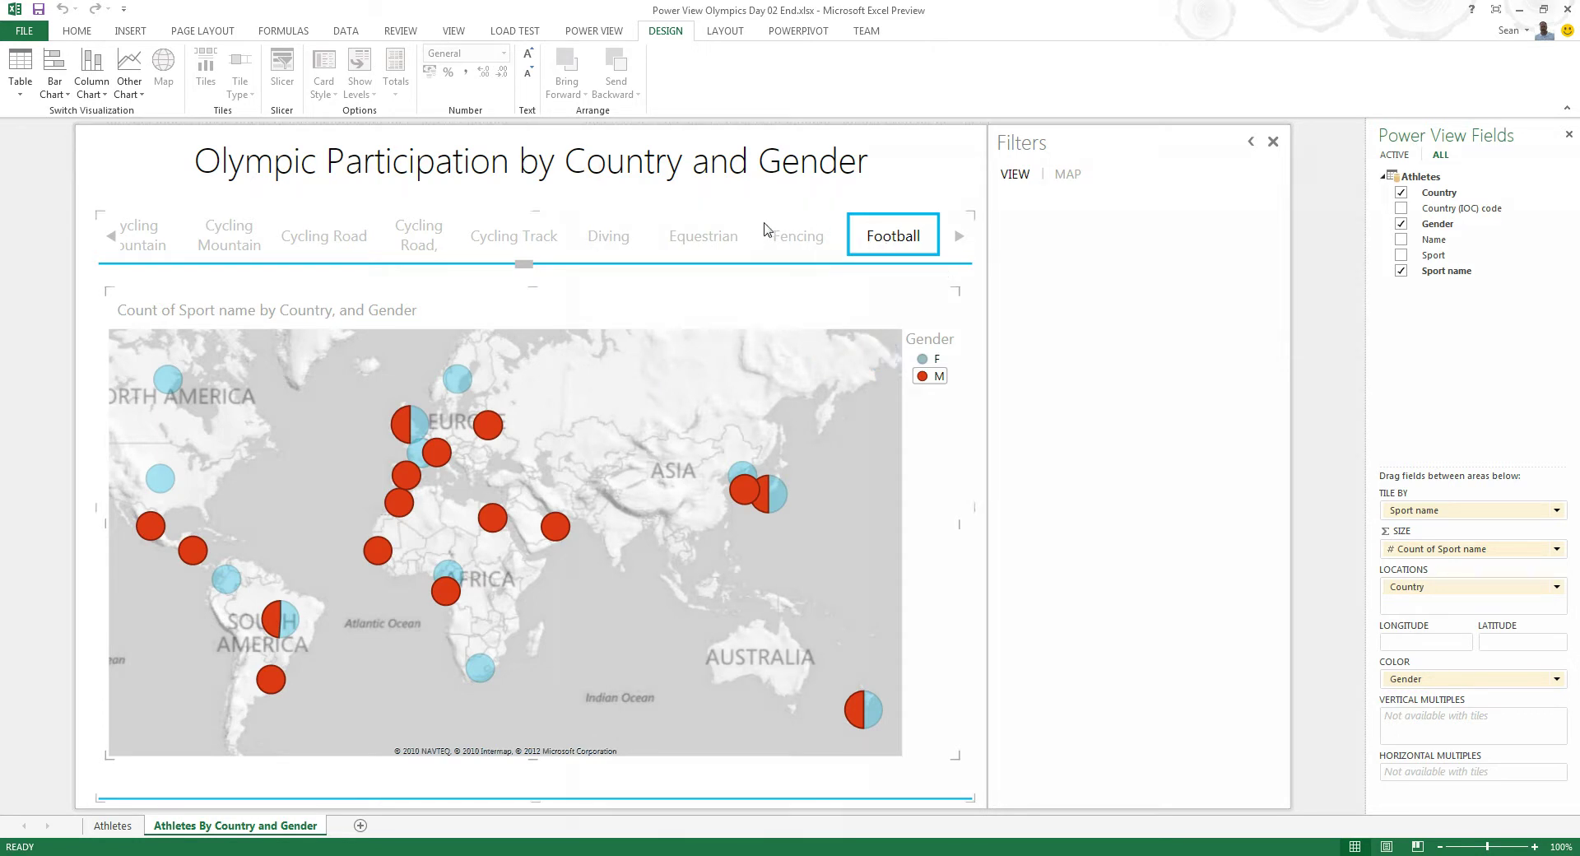
click(155, 227)
click(861, 250)
click(657, 347)
click(655, 351)
click(1416, 855)
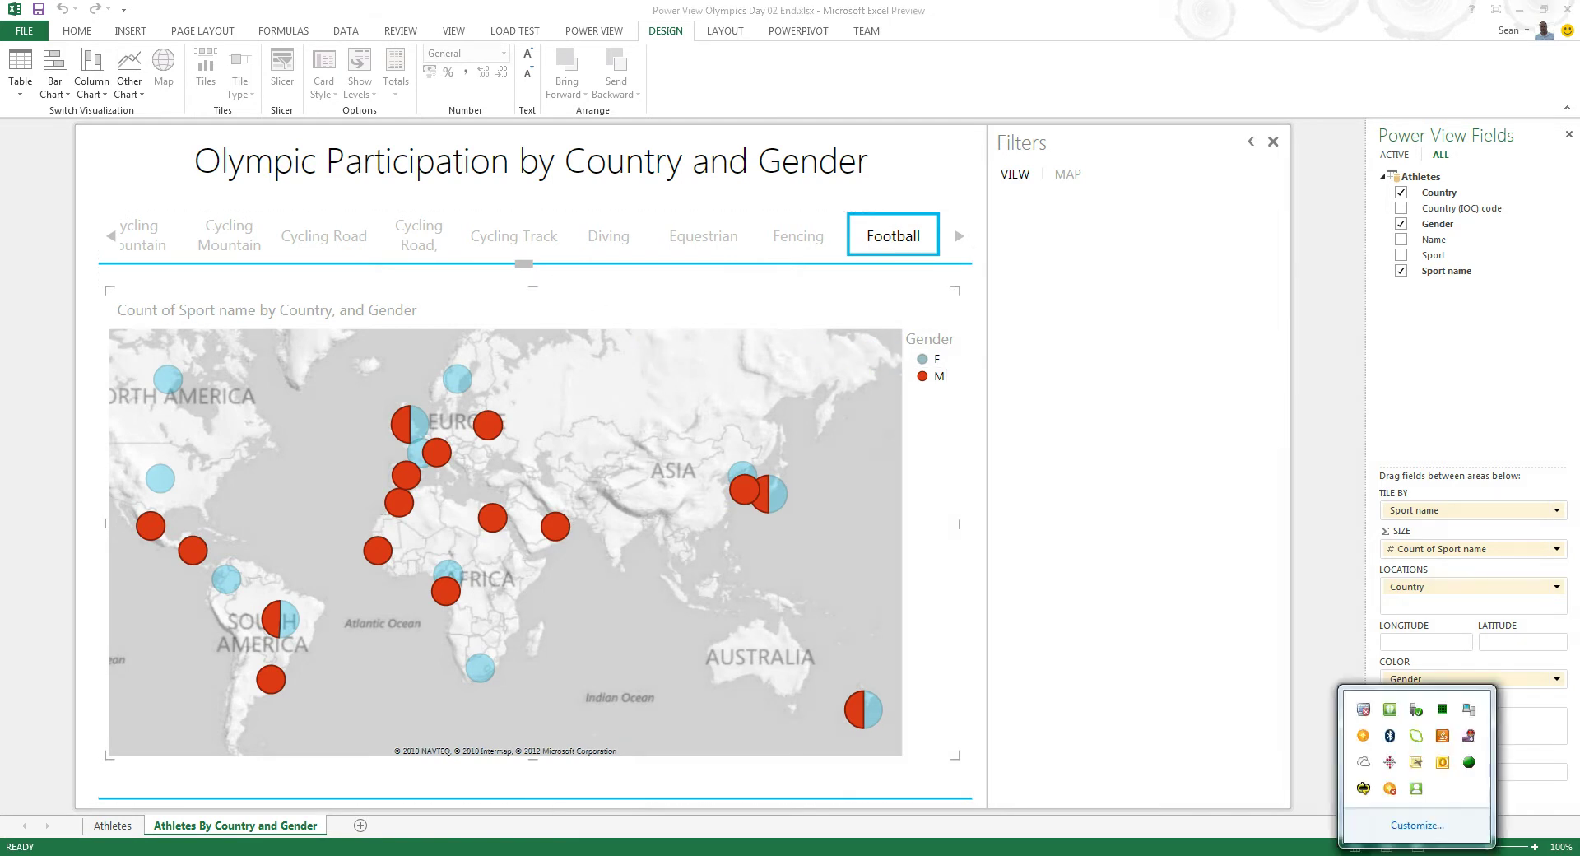
right_click(1465, 741)
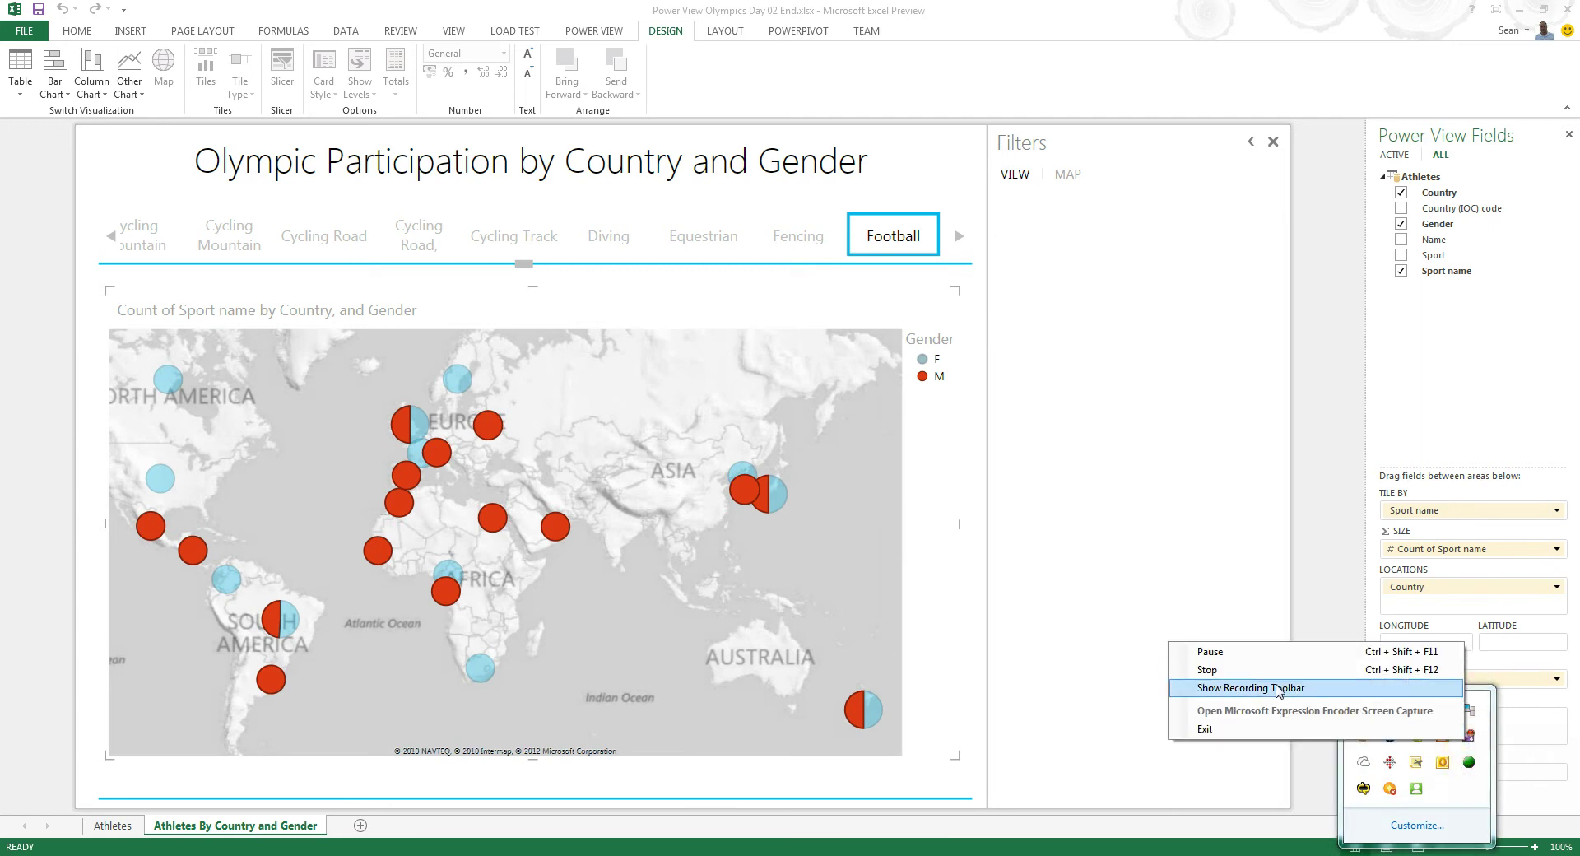